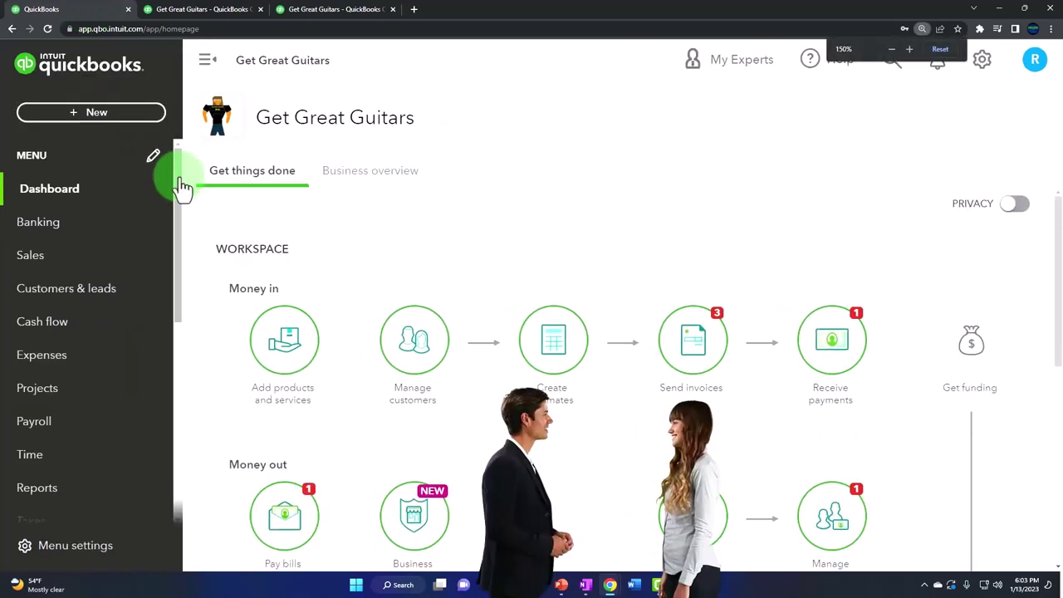
{"action": "key", "text": "ctrl+minus"}
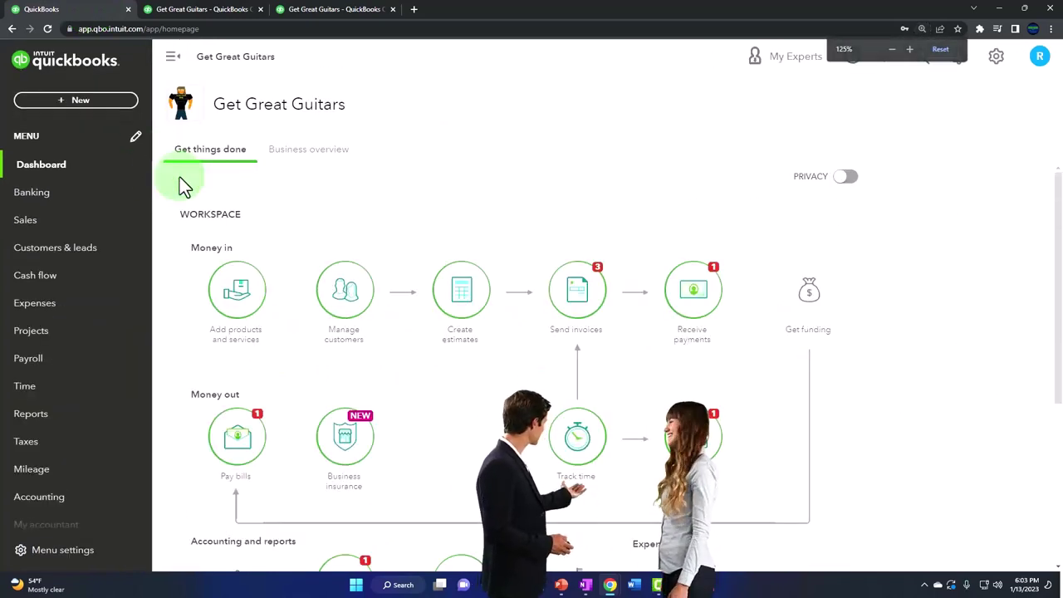
Step: Zoom the page out and start a new blank purchase order from the + New menu
{"action": "left_click", "coordinate": [87, 104]}
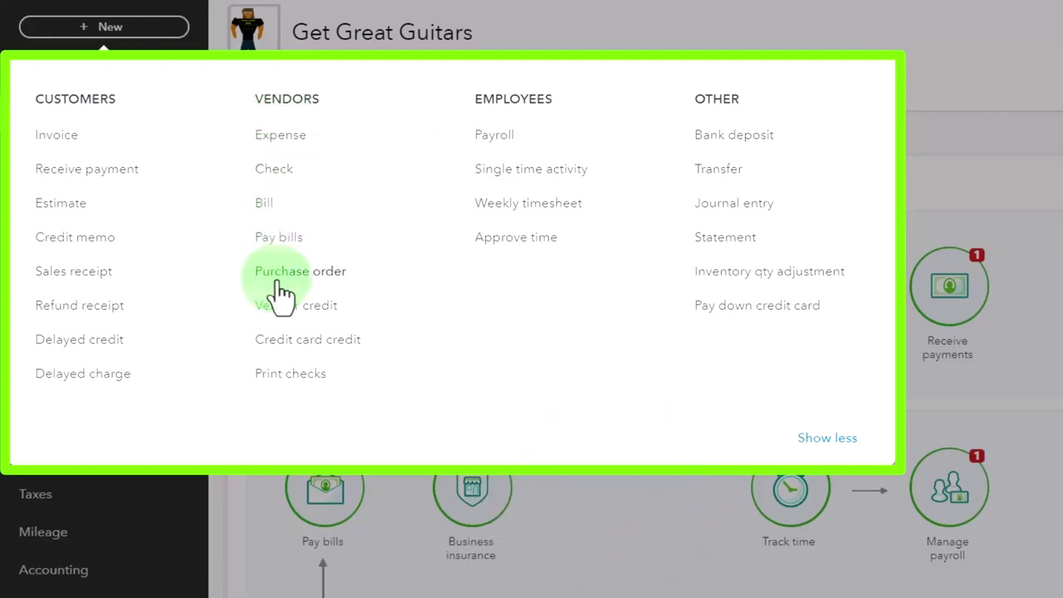
{"action": "left_click", "coordinate": [340, 276]}
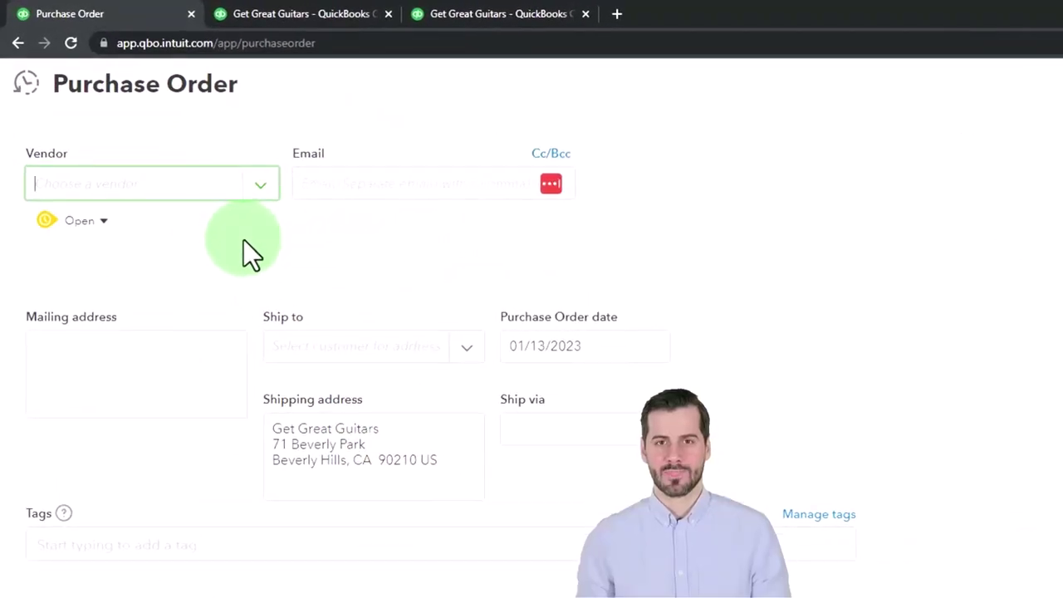
Step: Choose Epiphone as the purchase order's vendor and keep its status Open
{"action": "type", "text": "Ip"}
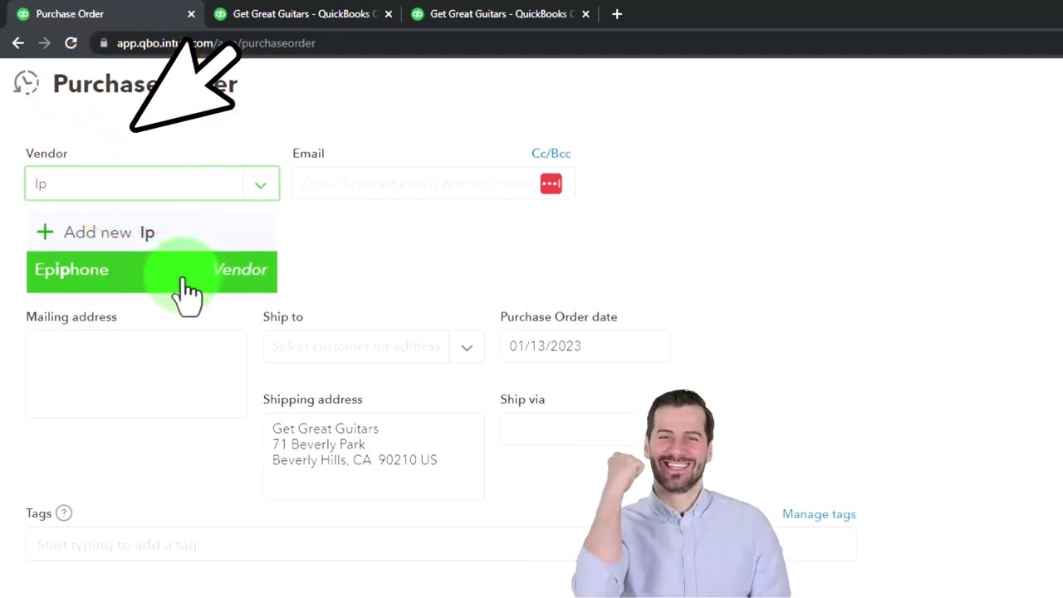
{"action": "left_click", "coordinate": [185, 290]}
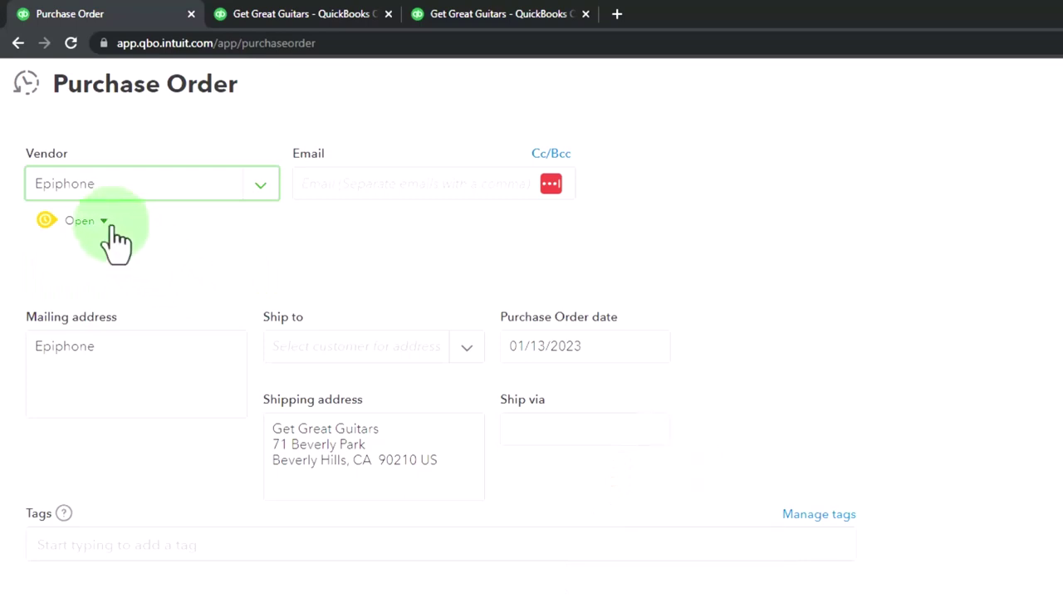
{"action": "left_click", "coordinate": [212, 233]}
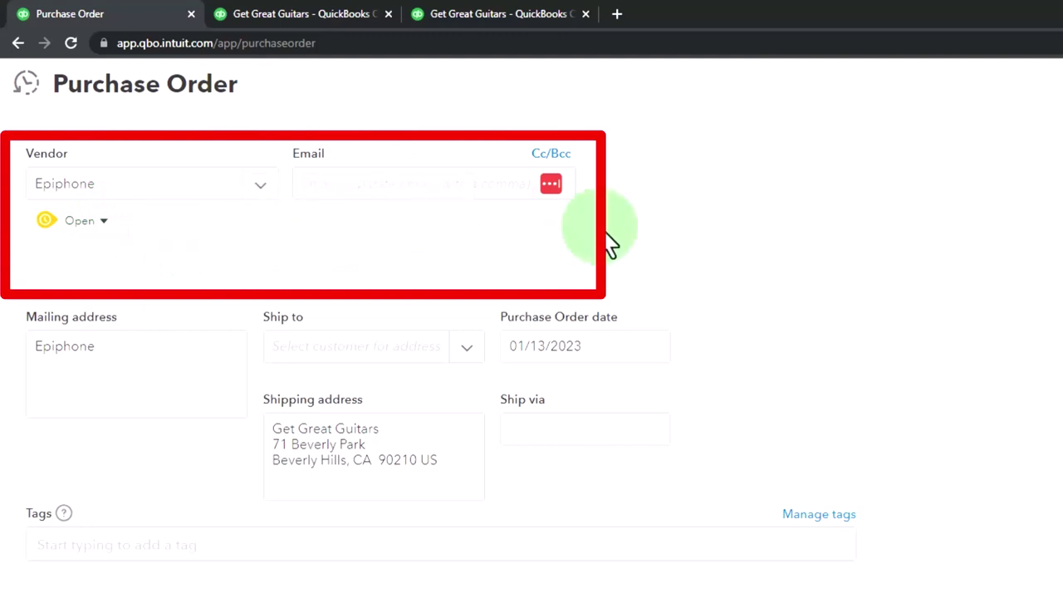
{"action": "left_click", "coordinate": [169, 203]}
{"action": "left_click", "coordinate": [168, 202]}
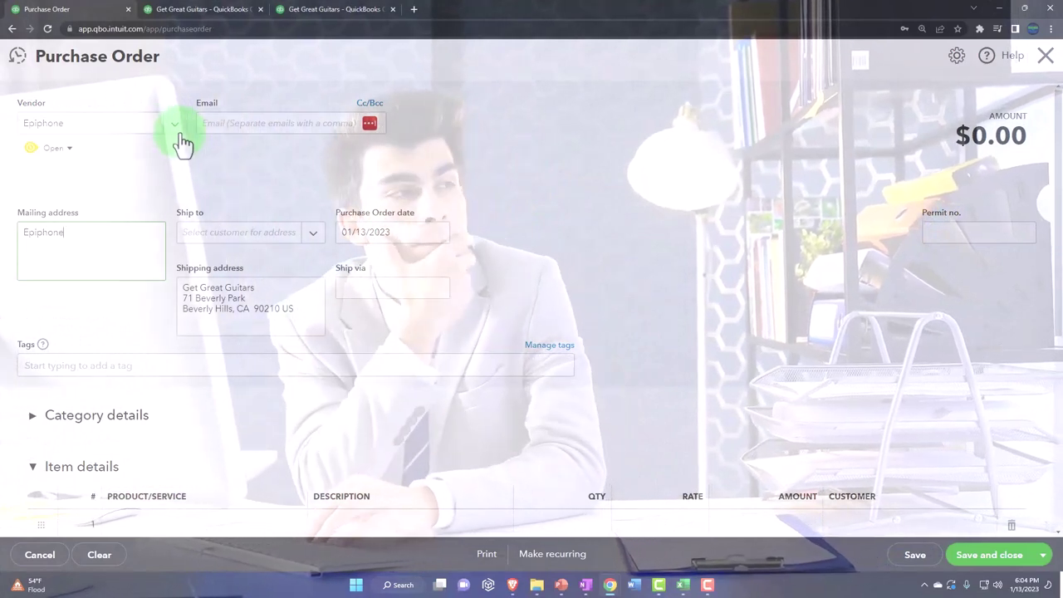
{"action": "key", "text": "Tab"}
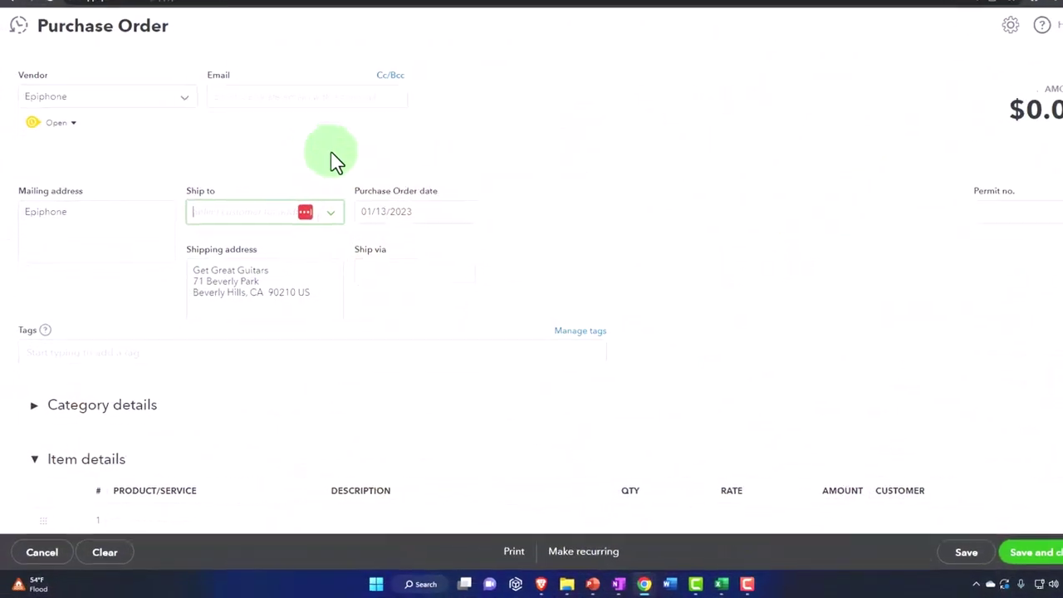
Step: Leave Ship to blank and change the purchase order date to 01/12/2023
{"action": "left_click", "coordinate": [336, 208]}
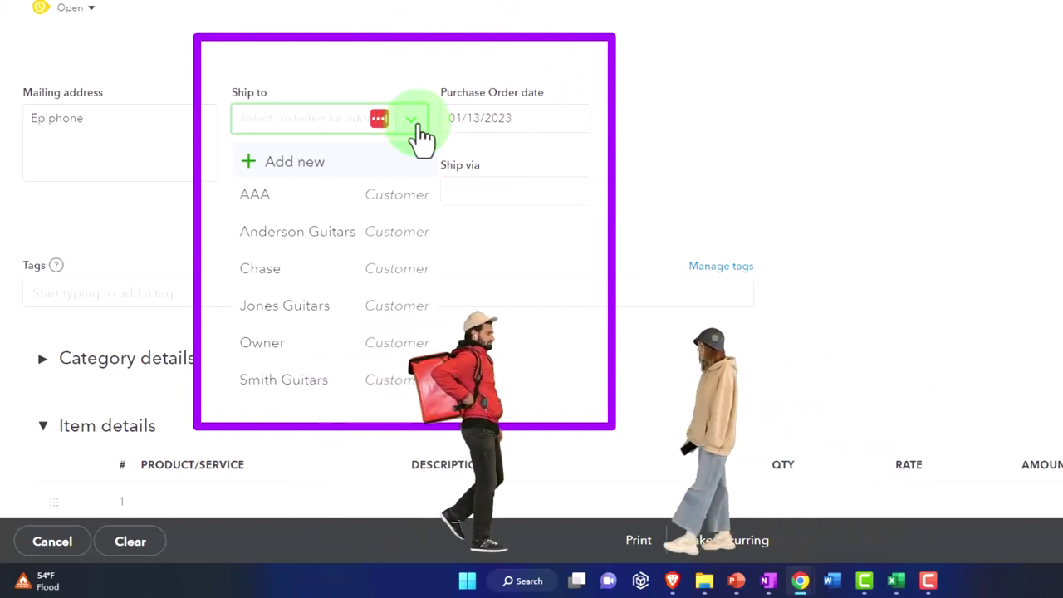
{"action": "left_click", "coordinate": [327, 118]}
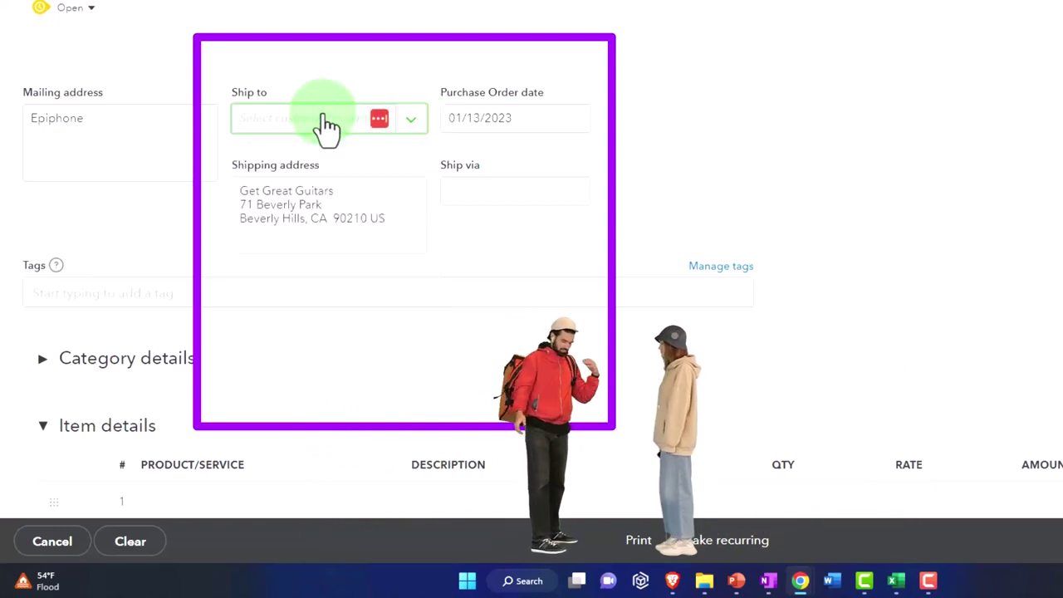
{"action": "left_click", "coordinate": [549, 132]}
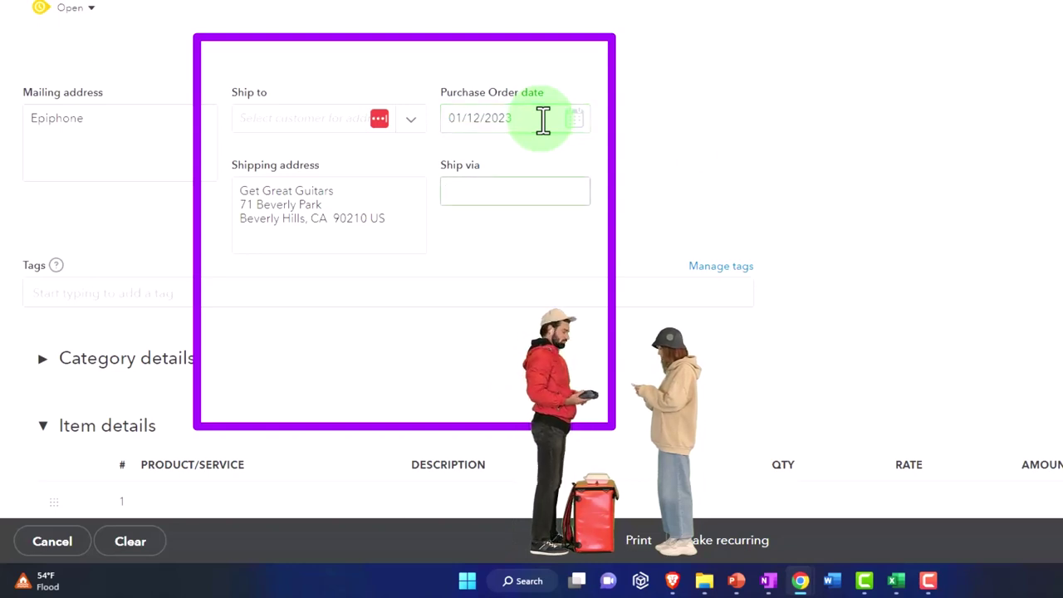
{"action": "left_click", "coordinate": [507, 184]}
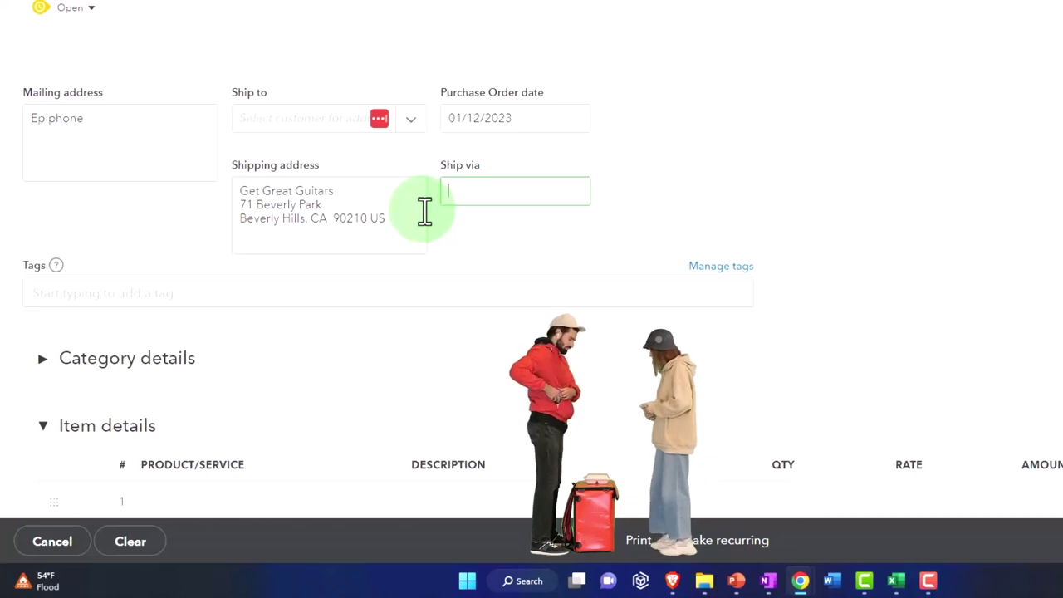
{"action": "scroll", "coordinate": [425, 212], "scroll_direction": "down", "scroll_amount": 1}
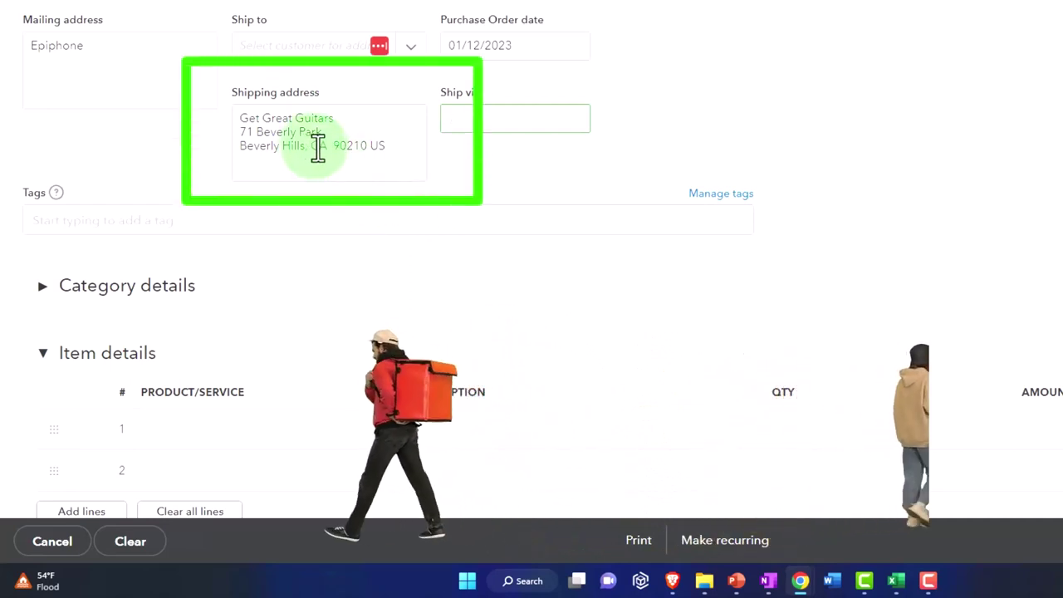
{"action": "scroll", "coordinate": [360, 129], "scroll_direction": "down", "scroll_amount": 1}
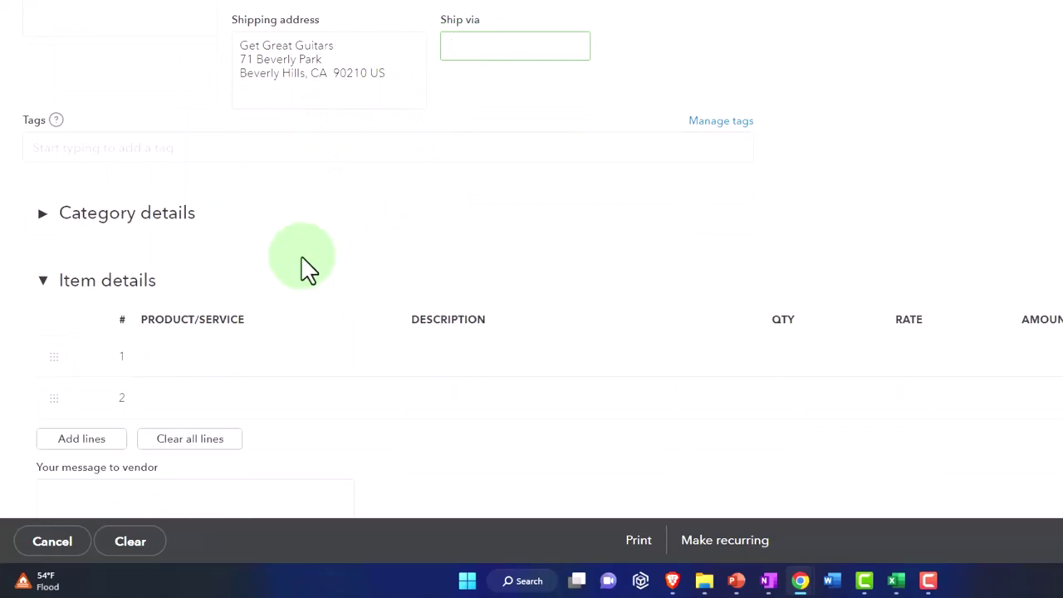
{"action": "scroll", "coordinate": [304, 269], "scroll_direction": "down", "scroll_amount": 1}
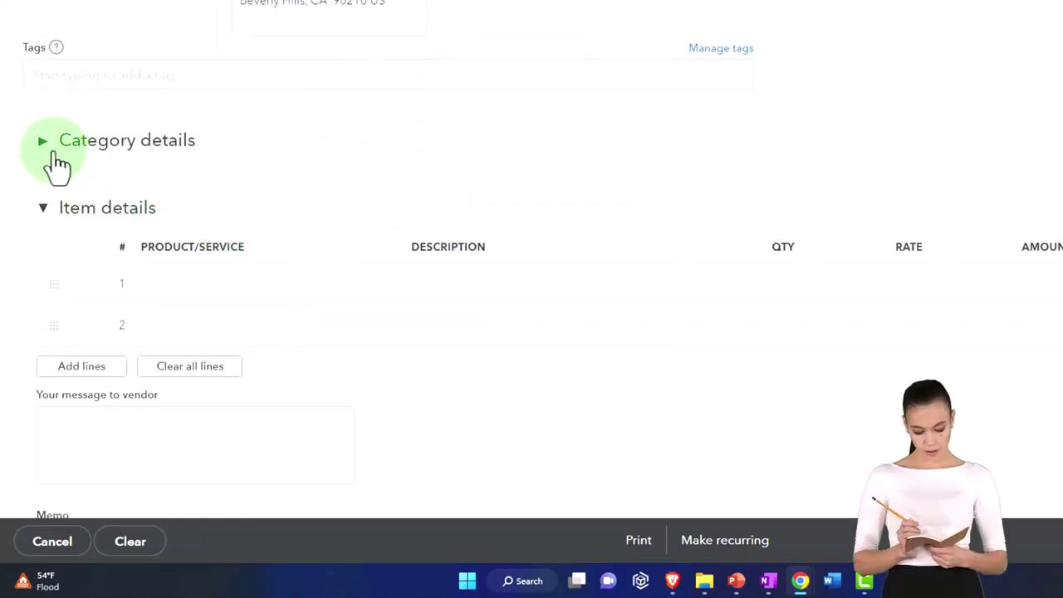
{"action": "left_click", "coordinate": [44, 145]}
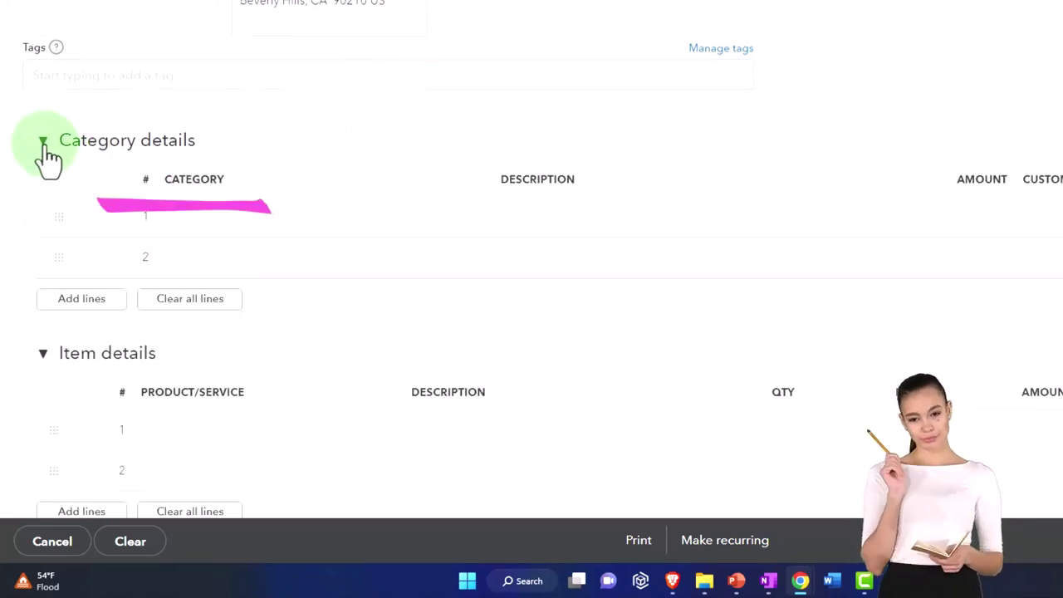
{"action": "left_click", "coordinate": [215, 224]}
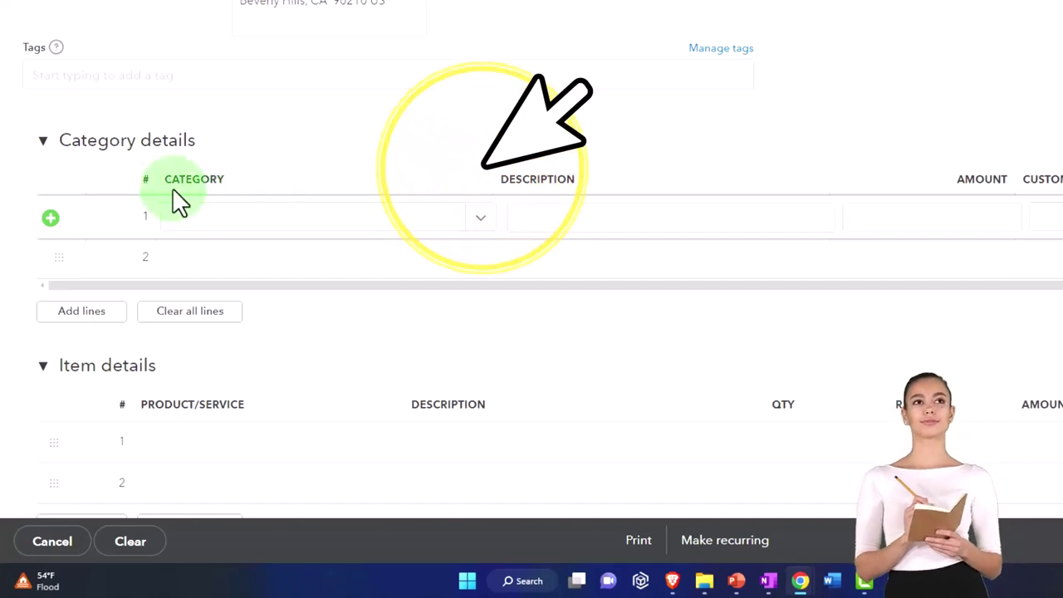
{"action": "left_click", "coordinate": [43, 143]}
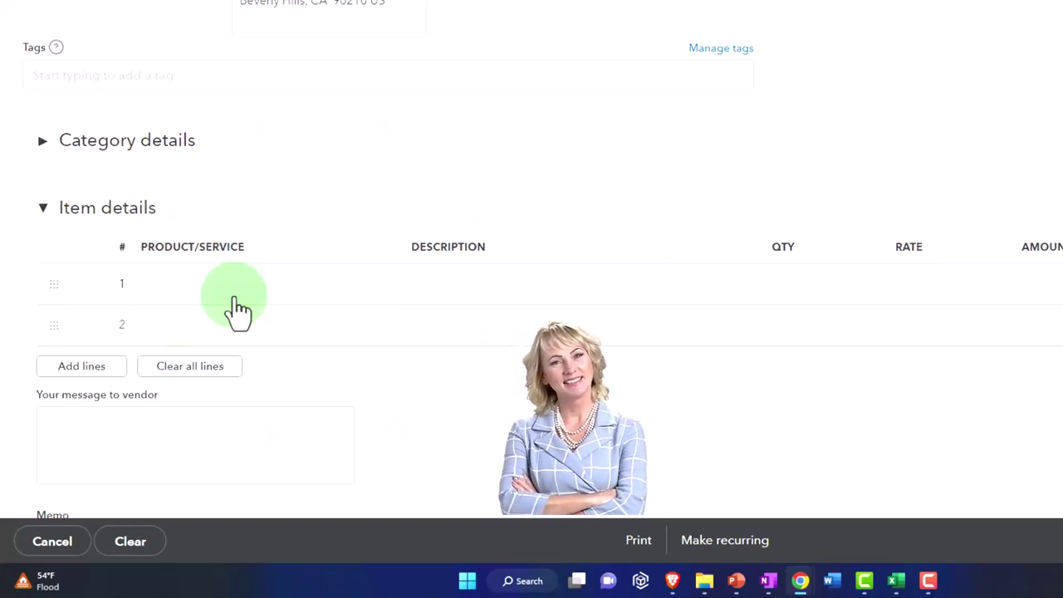
Step: Fill item line 1 with ELP – Epiphone Les Paul, quantity 20 at rate 400 ($8,000.00)
{"action": "left_click", "coordinate": [245, 291]}
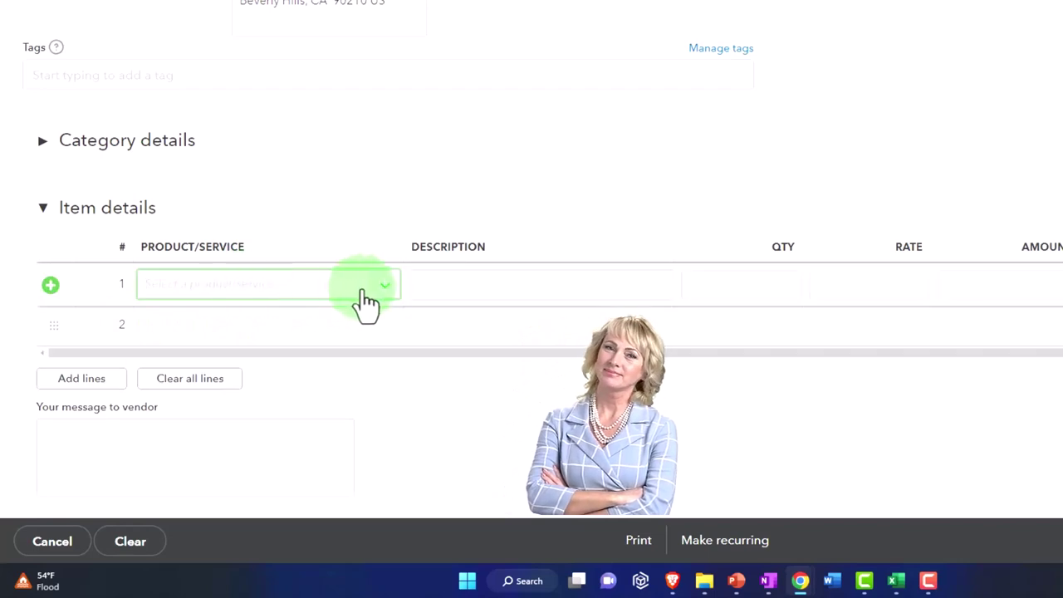
{"action": "left_click", "coordinate": [367, 291]}
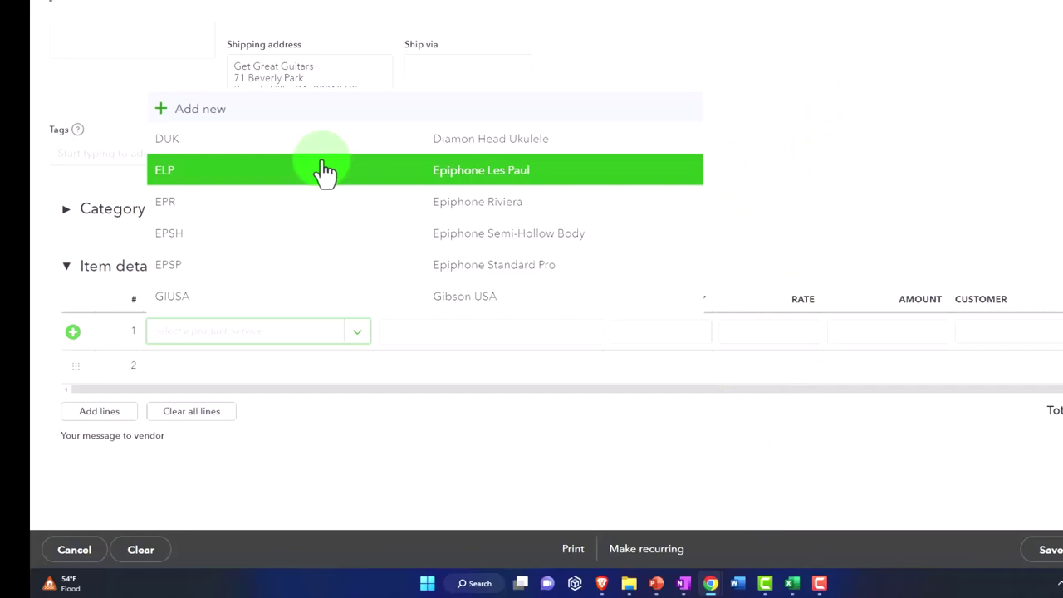
{"action": "left_click", "coordinate": [208, 336]}
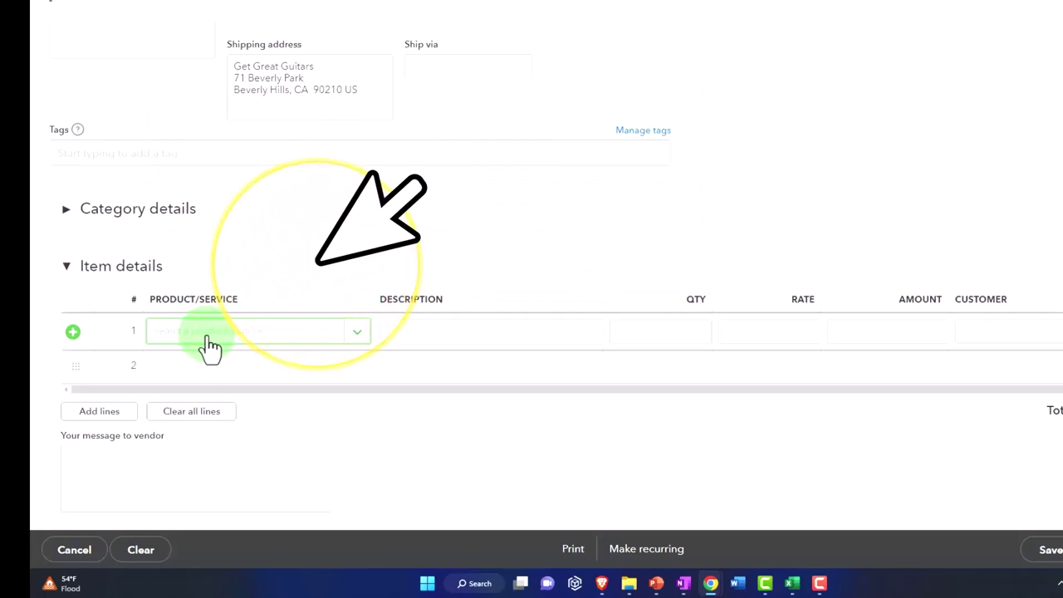
{"action": "type", "text": "ELP"}
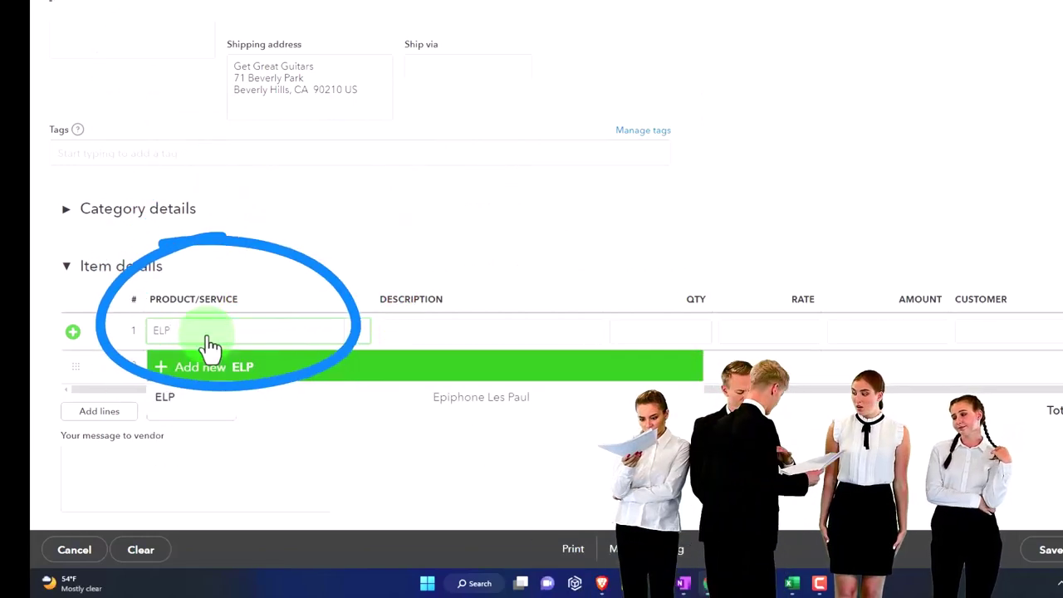
{"action": "key", "text": "Down"}
{"action": "key", "text": "Tab"}
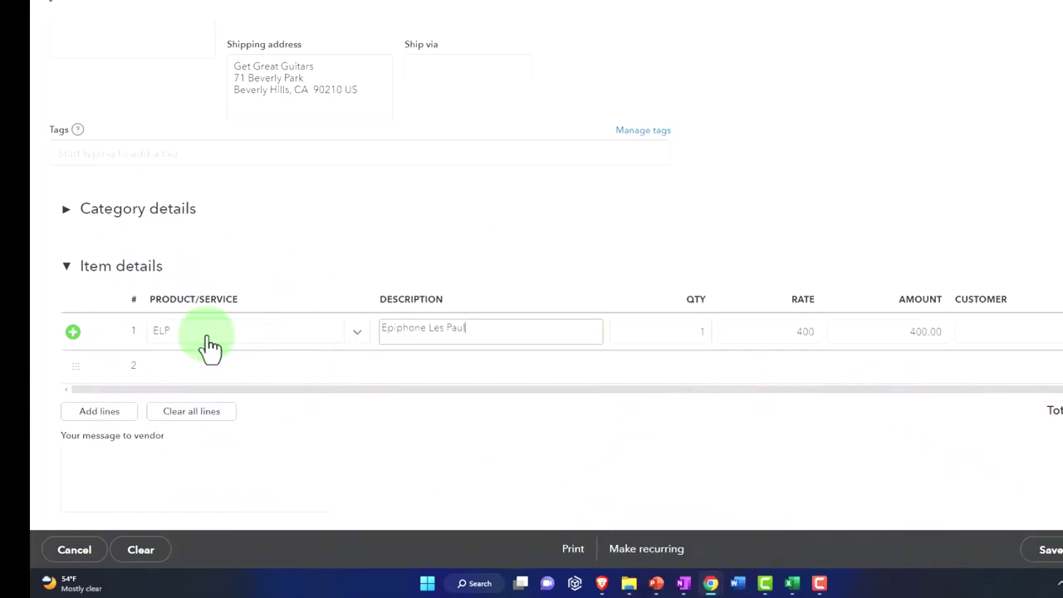
{"action": "key", "text": "Tab"}
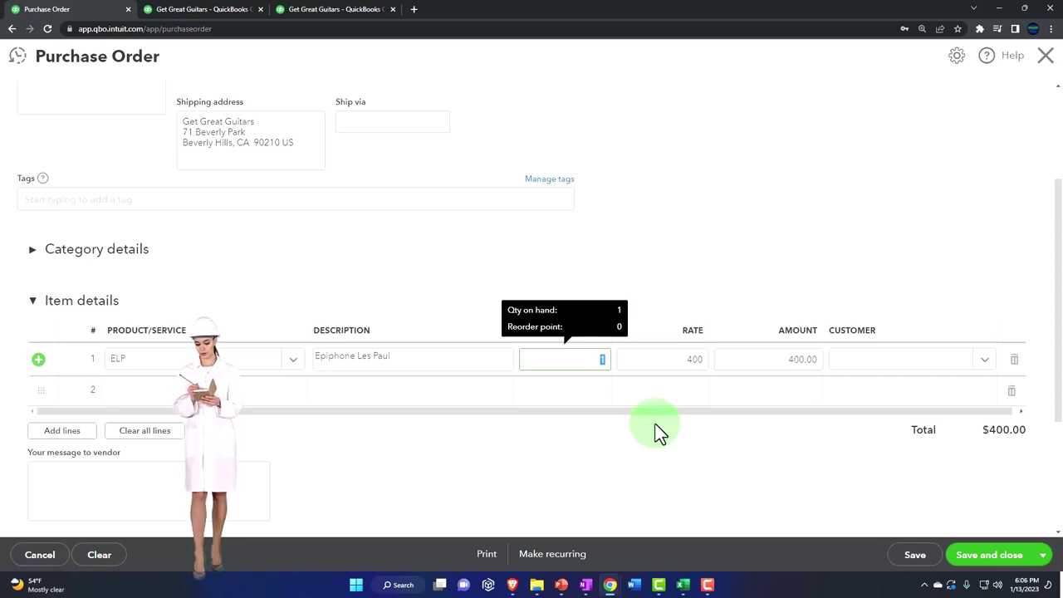
{"action": "type", "text": "0"}
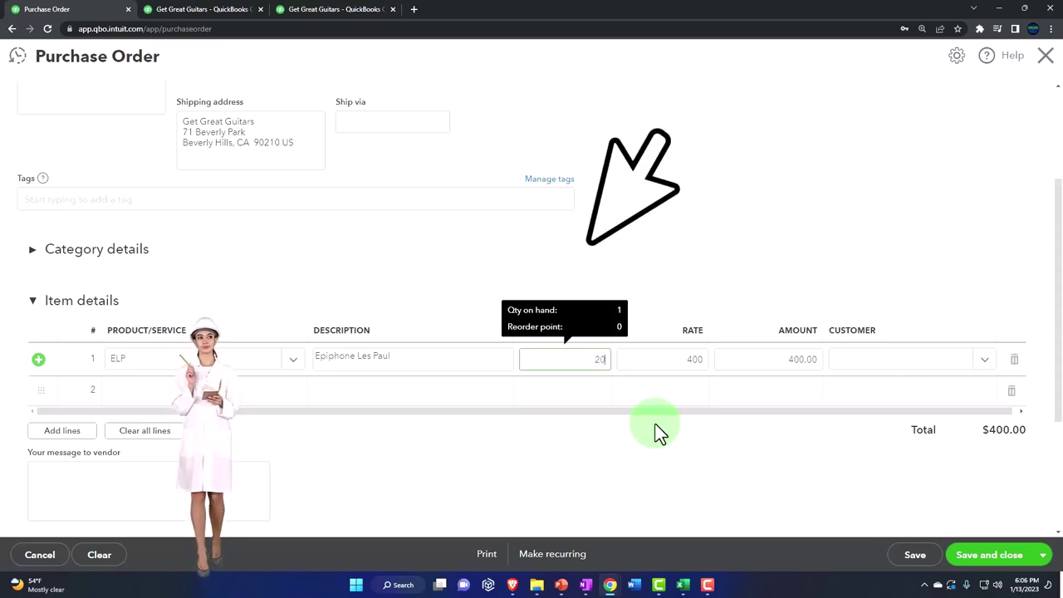
{"action": "key", "text": "Tab"}
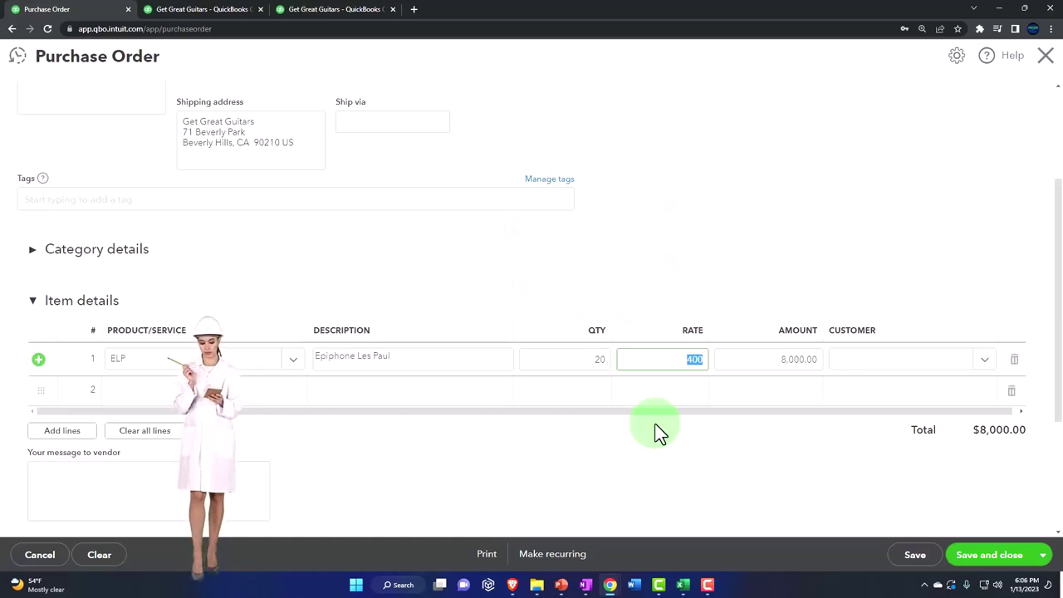
{"action": "key", "text": "Tab"}
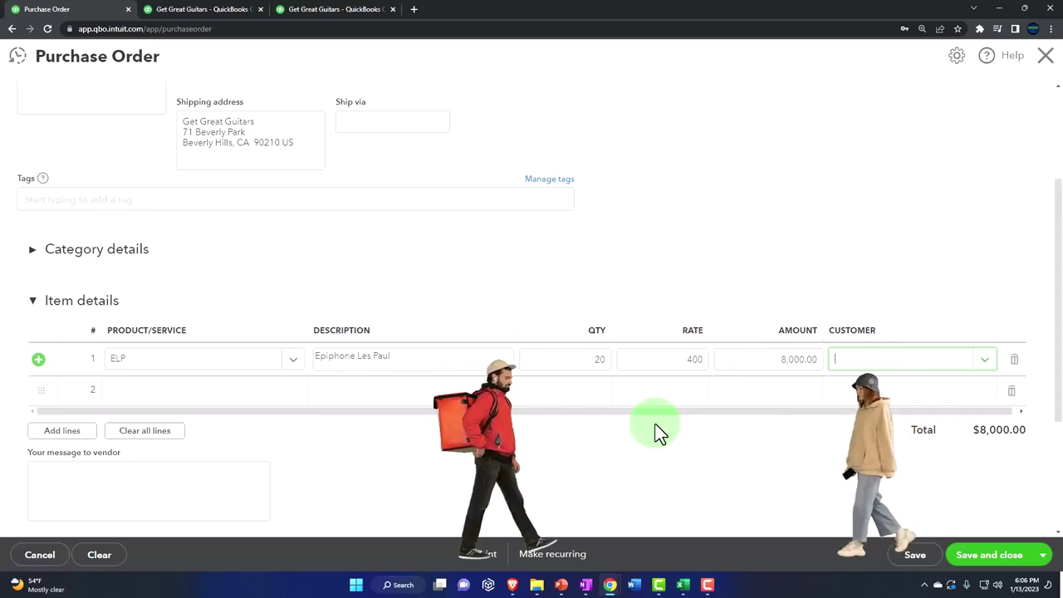
Step: Scroll to Item details and review line 1: ELP, quantity 20, rate 400
{"action": "scroll", "coordinate": [657, 432], "scroll_direction": "up", "scroll_amount": 4}
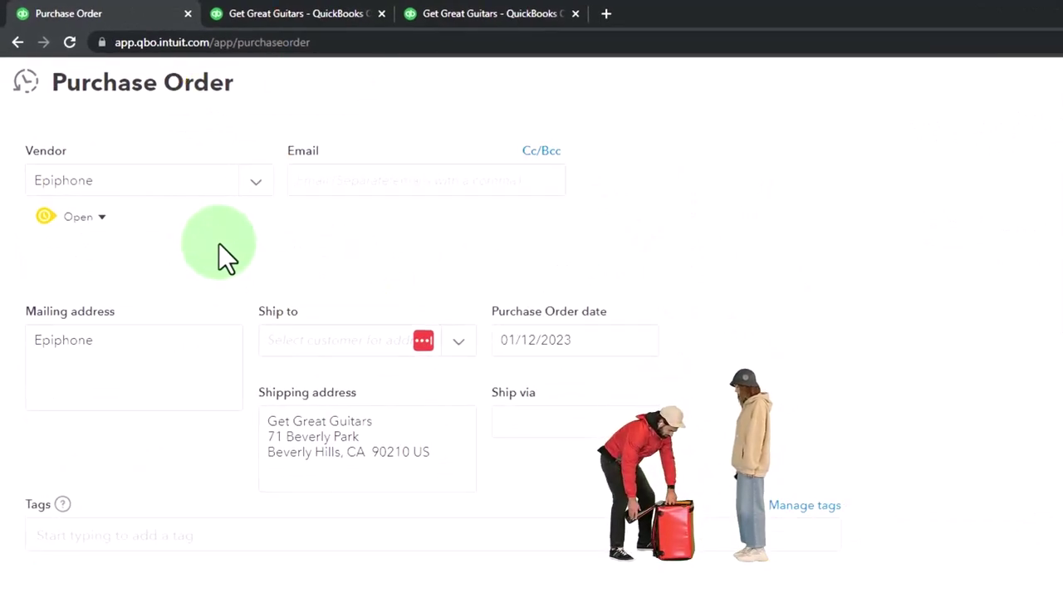
{"action": "scroll", "coordinate": [219, 243], "scroll_direction": "down", "scroll_amount": 2}
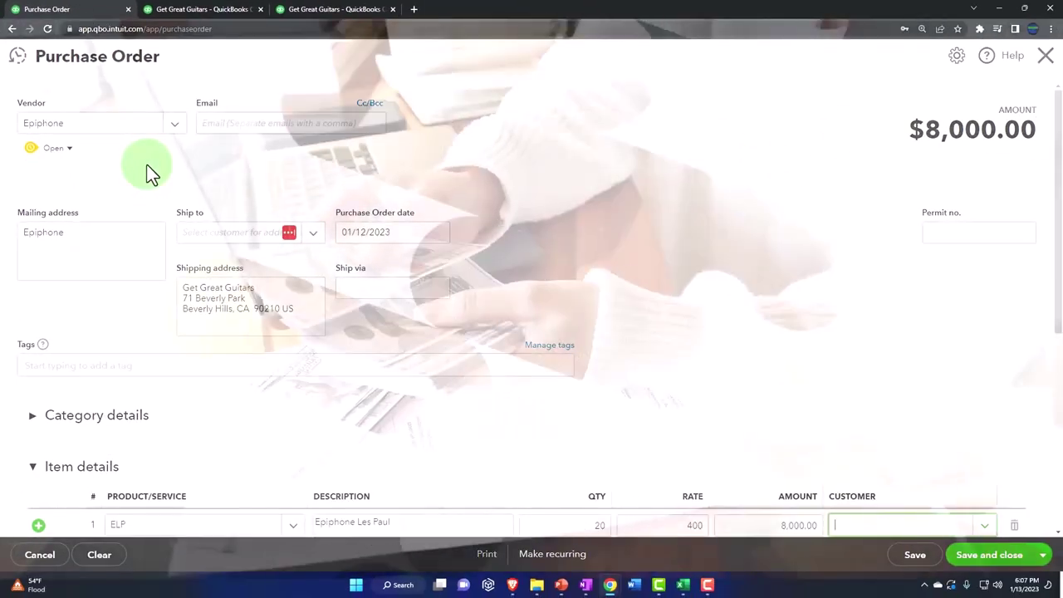
{"action": "scroll", "coordinate": [600, 297], "scroll_direction": "down", "scroll_amount": 2}
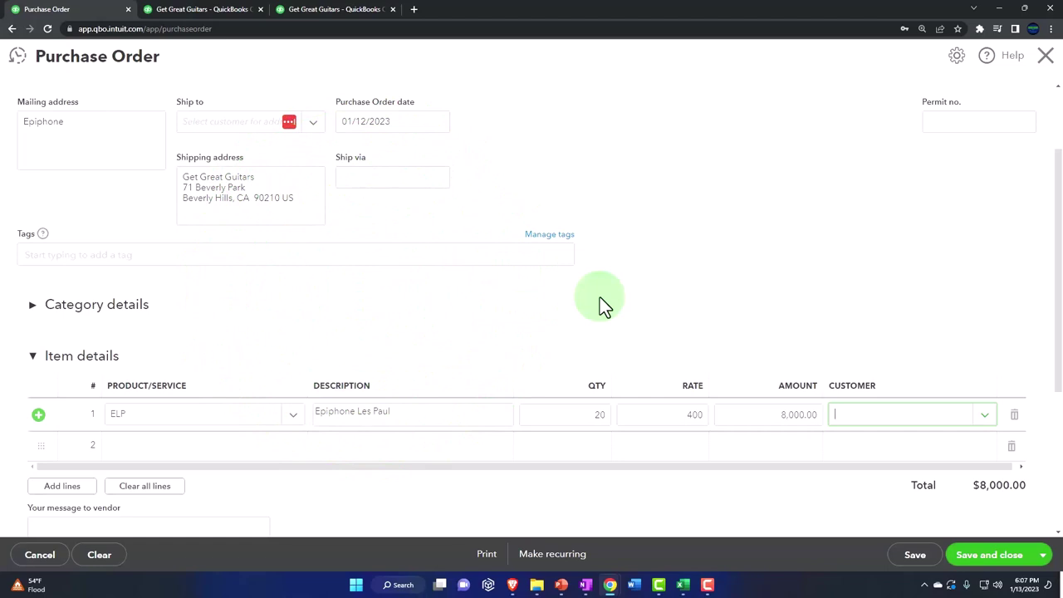
Step: Add line 2: EPR Epiphone Riviera, quantity 5 at rate 440
{"action": "key", "text": "Tab"}
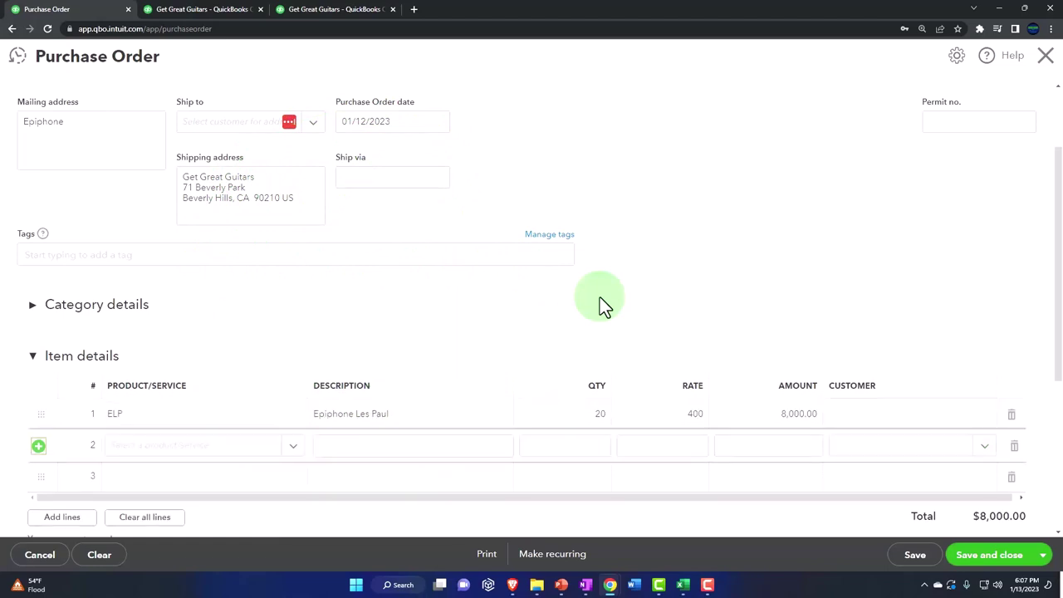
{"action": "left_click", "coordinate": [192, 461]}
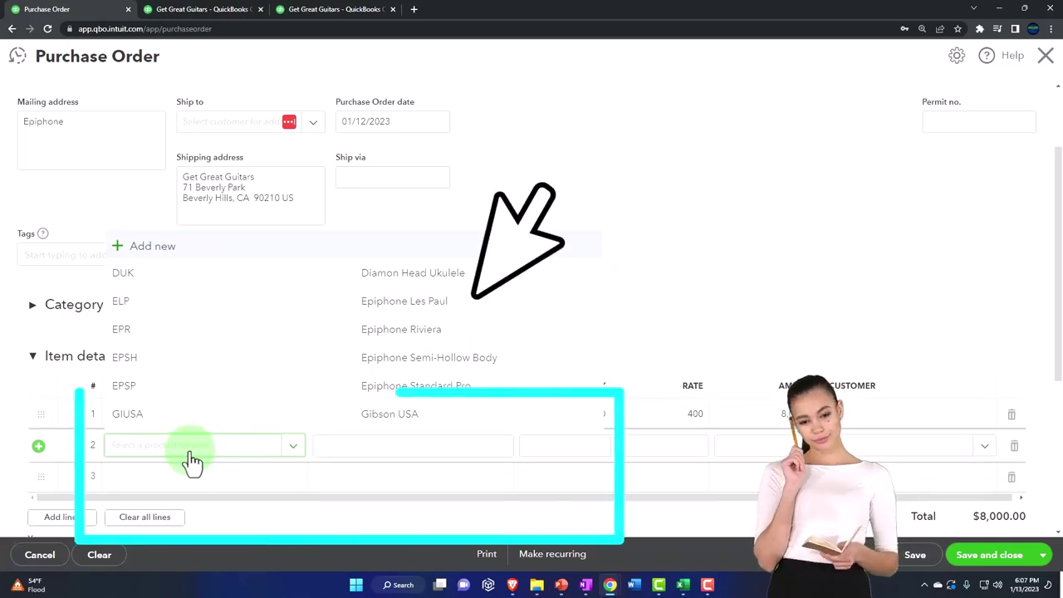
{"action": "type", "text": "epr"}
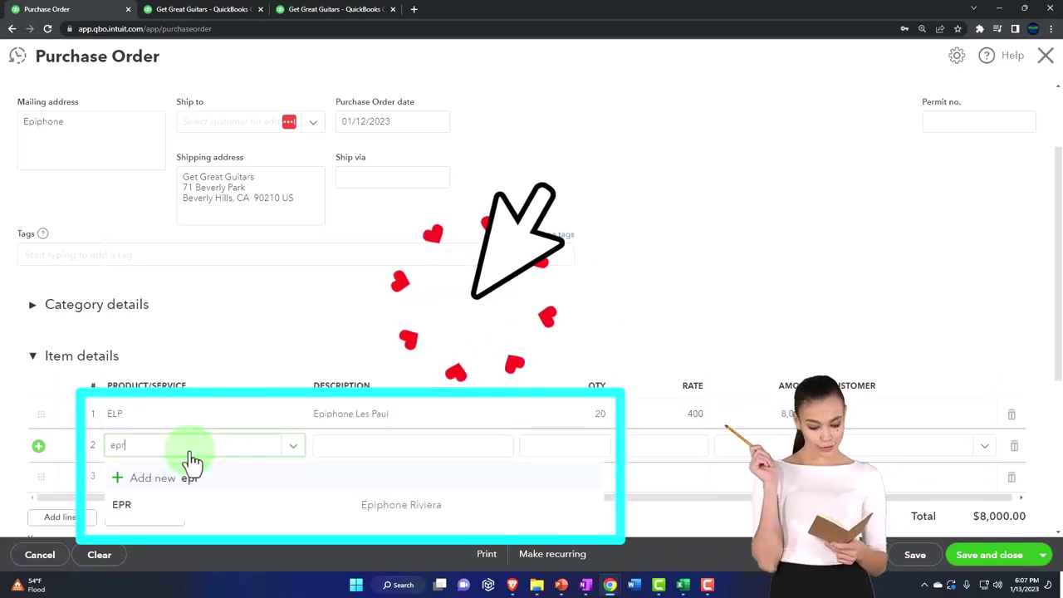
{"action": "key", "text": "Down"}
{"action": "key", "text": "Down"}
{"action": "key", "text": "Tab"}
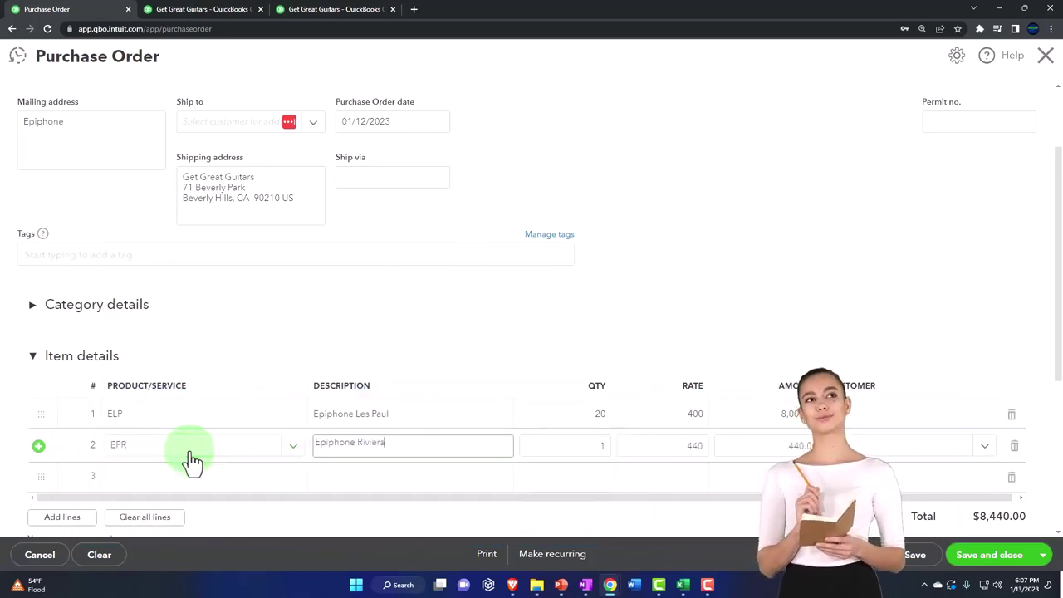
{"action": "key", "text": "Tab"}
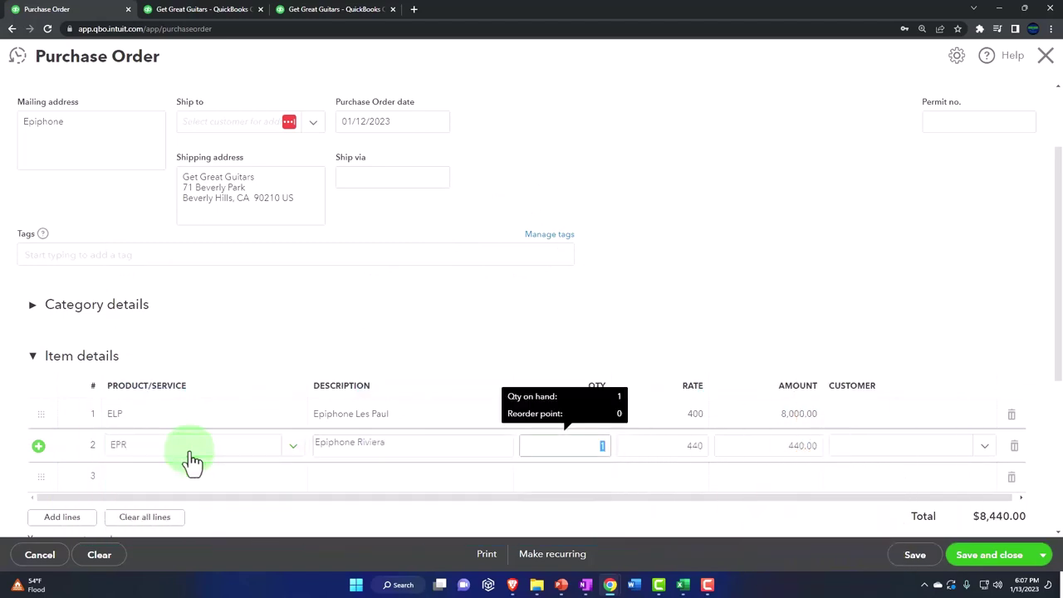
{"action": "type", "text": "5"}
{"action": "key", "text": "Tab"}
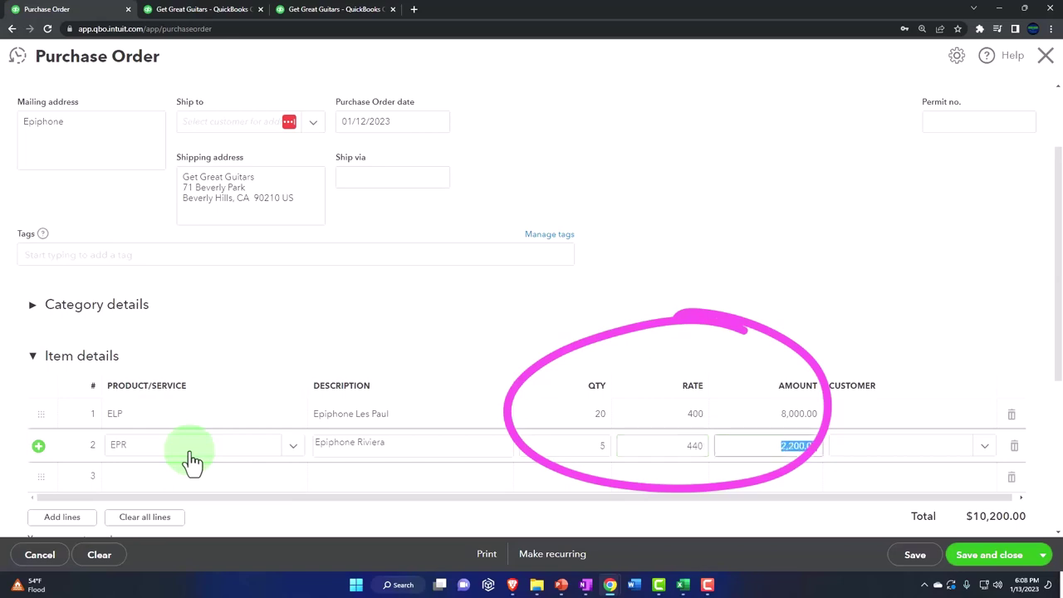
{"action": "key", "text": "Tab"}
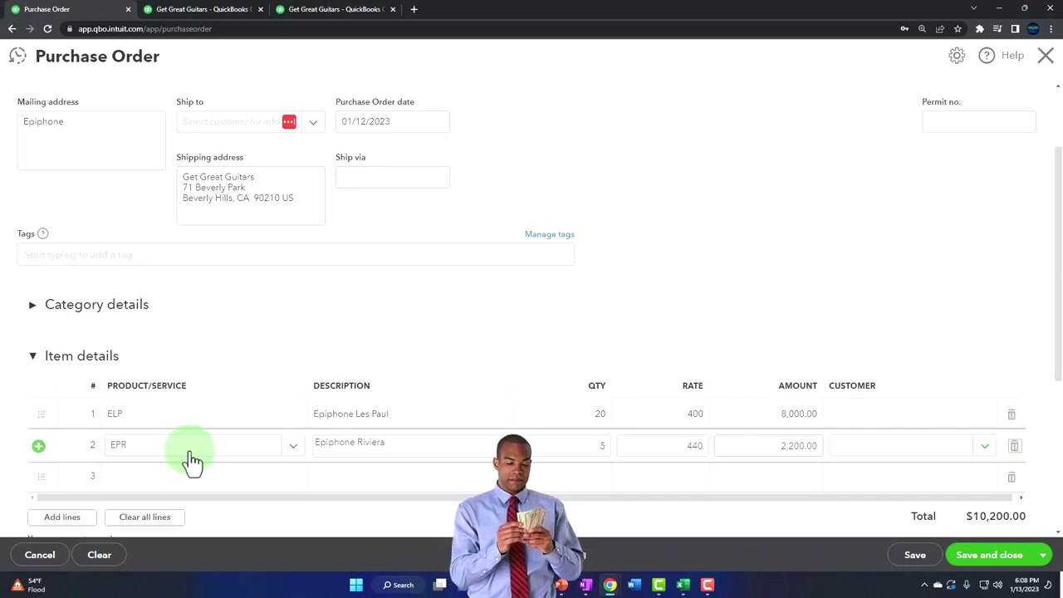
{"action": "key", "text": "Tab"}
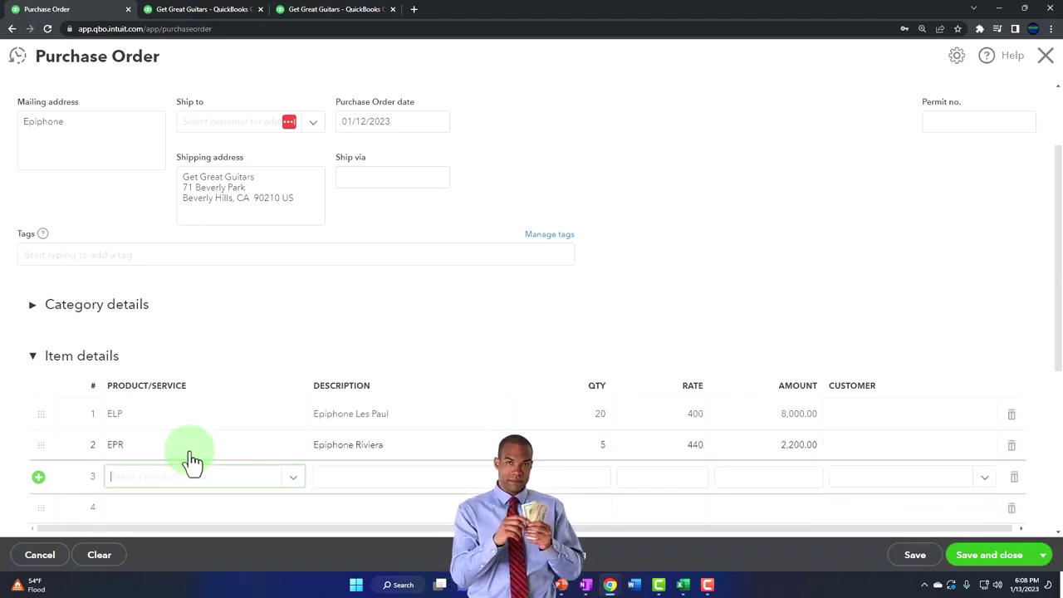
Step: Add line 3: EPSP Epiphone Standard Pro, quantity 5 at rate 480, opening a fourth line
{"action": "type", "text": "P"}
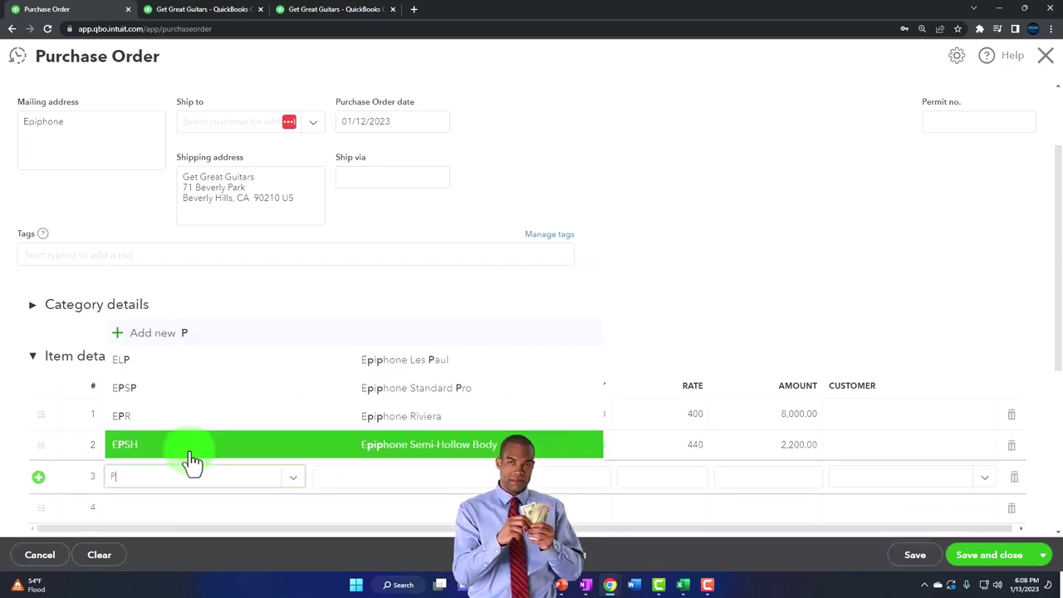
{"action": "key", "text": "BackSpace"}
{"action": "type", "text": "WEP"}
{"action": "type", "text": "EPSP"}
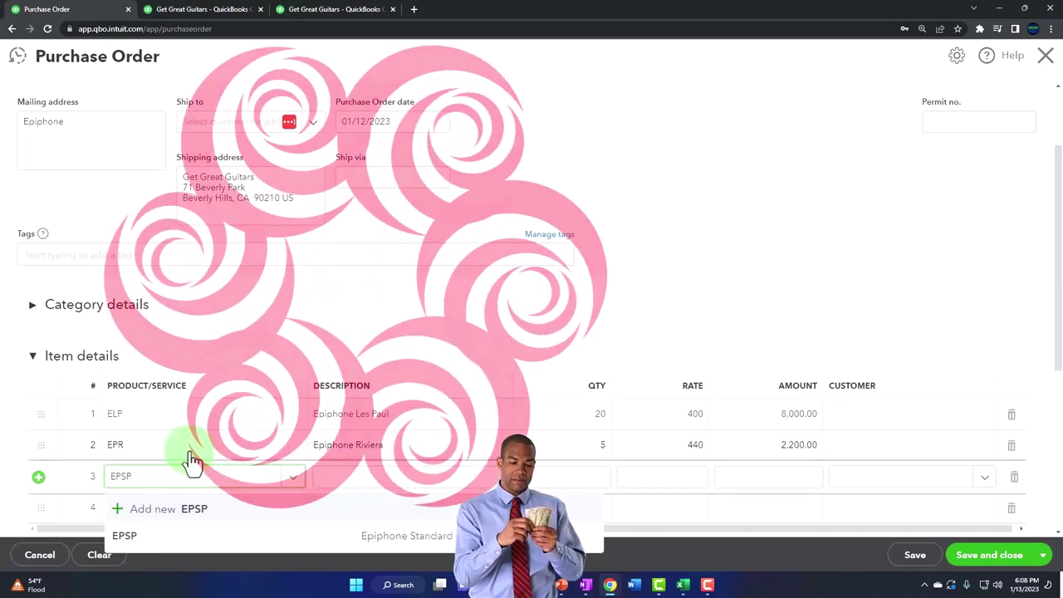
{"action": "key", "text": "Tab"}
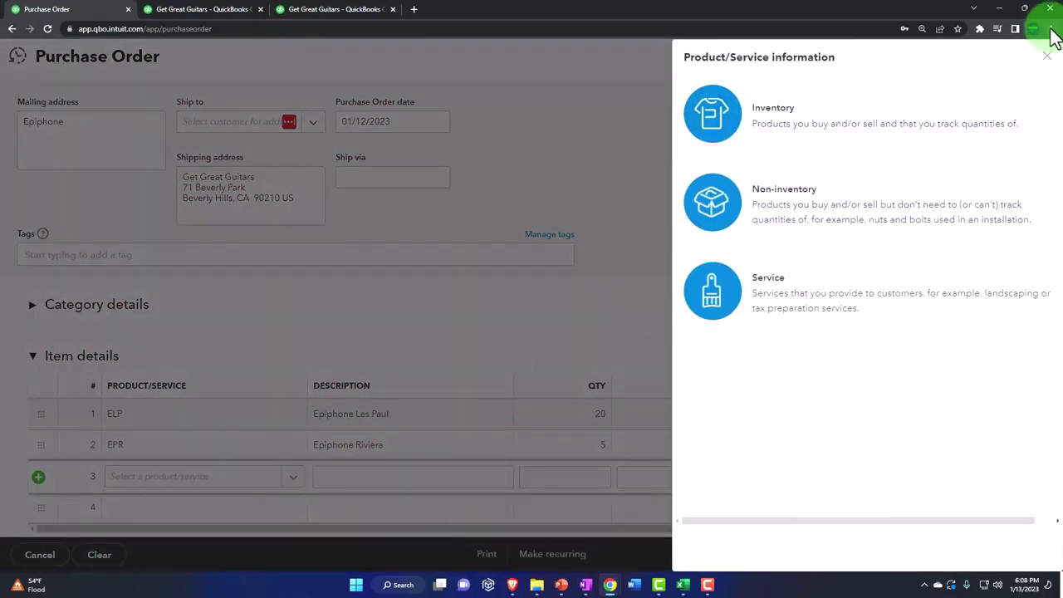
{"action": "left_click", "coordinate": [1046, 57]}
{"action": "left_click", "coordinate": [204, 480]}
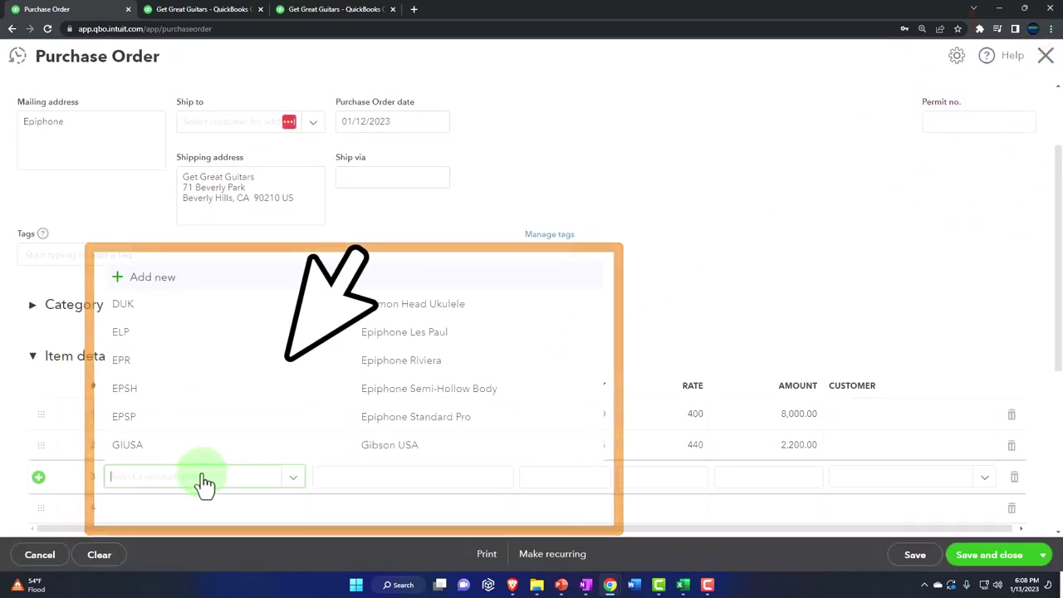
{"action": "type", "text": "ep"}
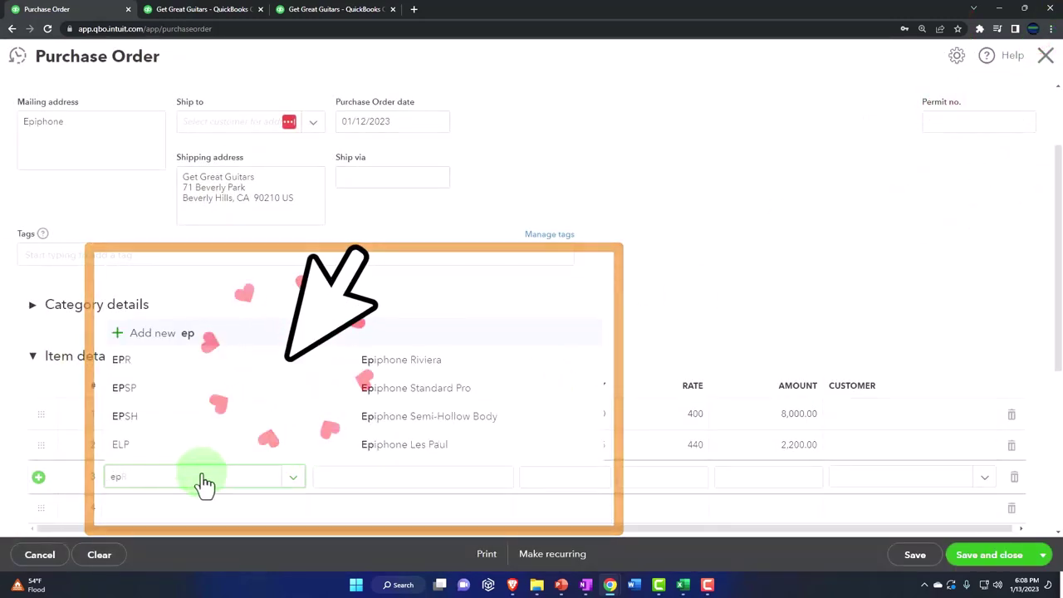
{"action": "type", "text": "s"}
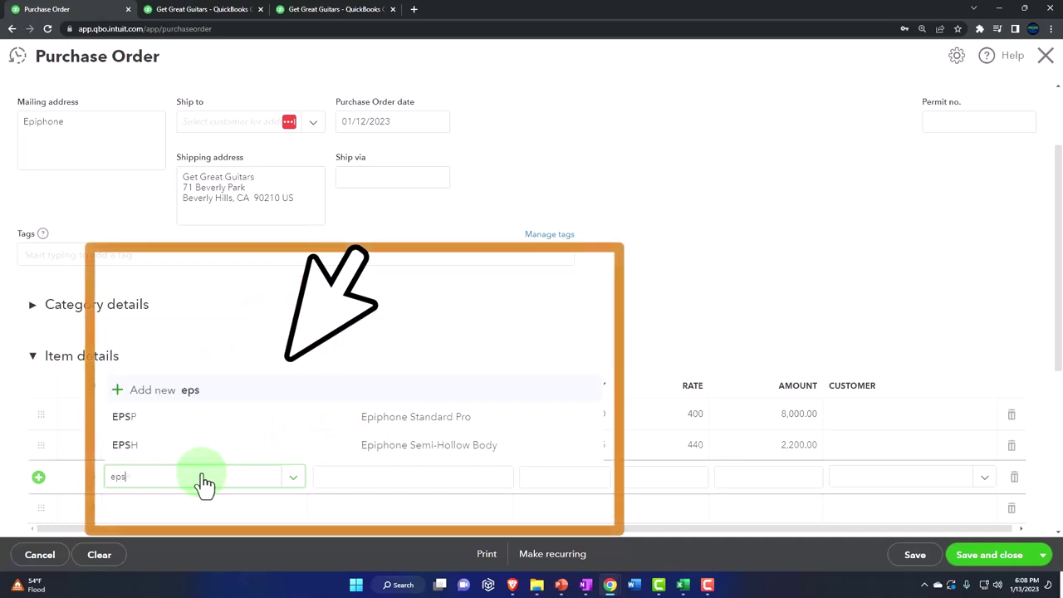
{"action": "left_click", "coordinate": [161, 423]}
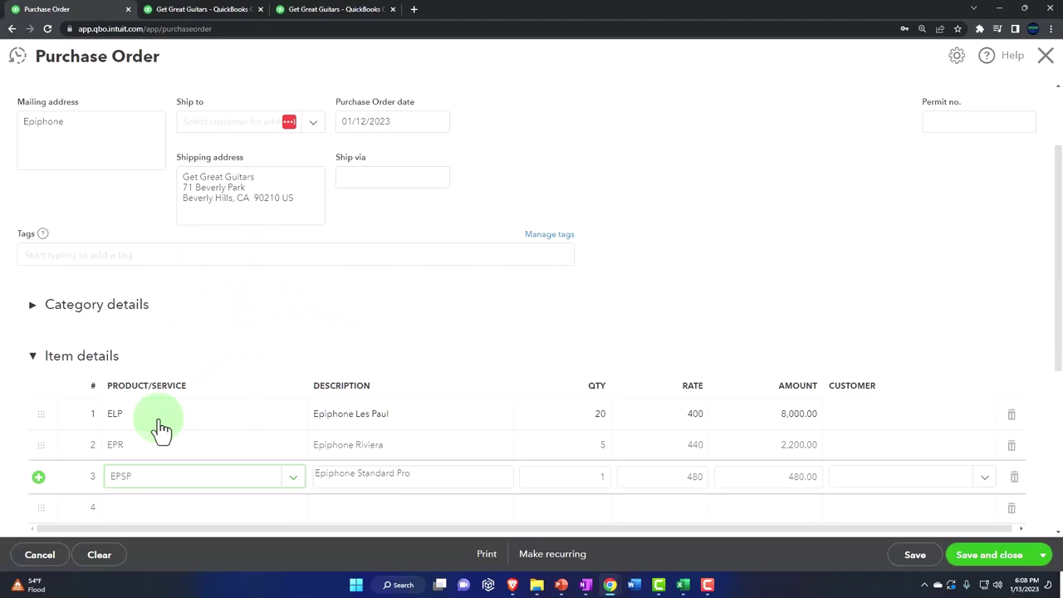
{"action": "key", "text": "Tab"}
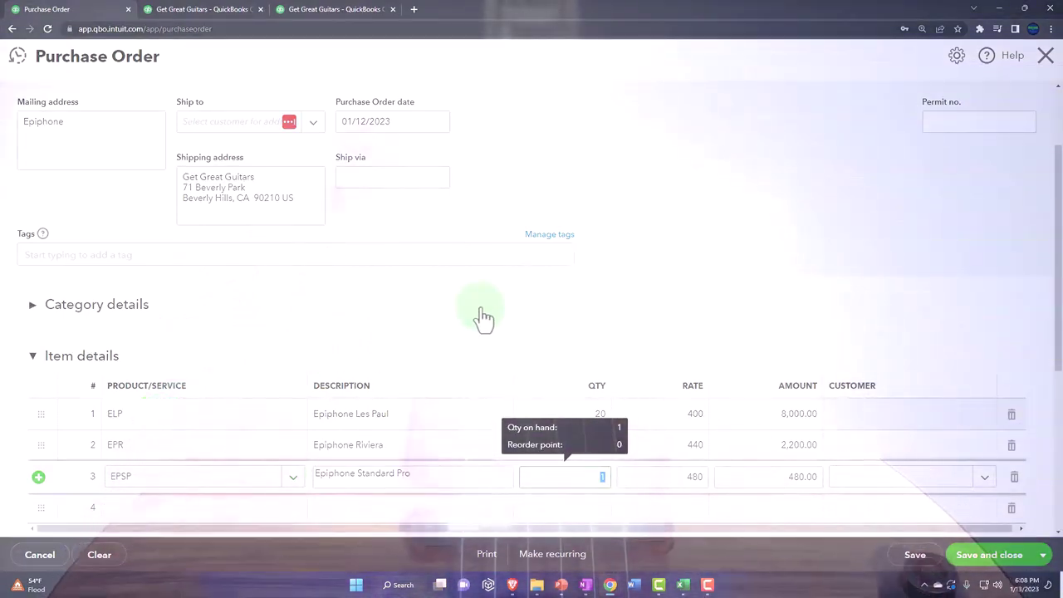
{"action": "type", "text": "5"}
{"action": "key", "text": "Tab"}
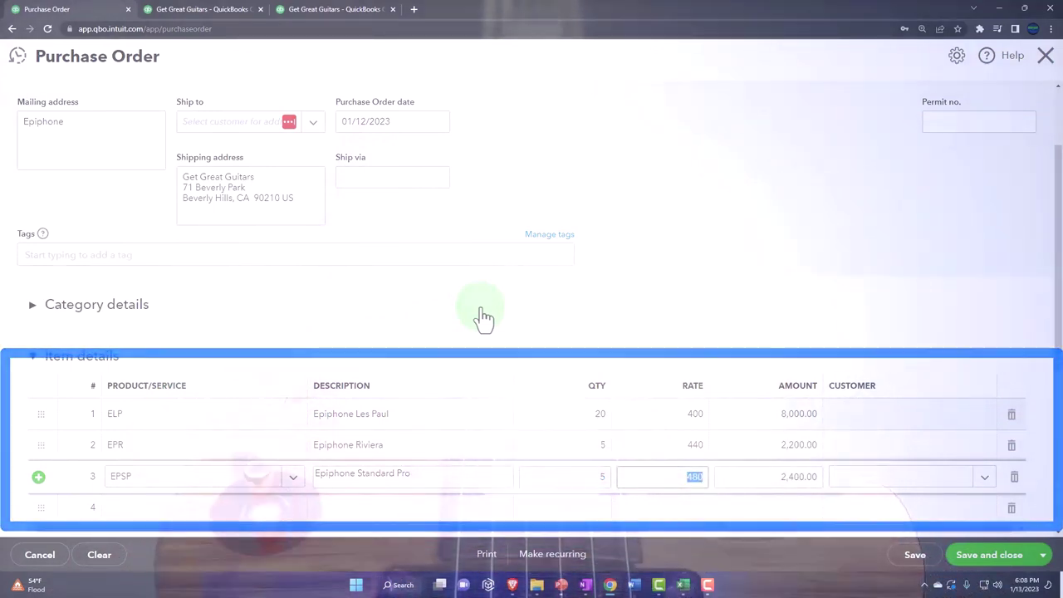
{"action": "key", "text": "Tab"}
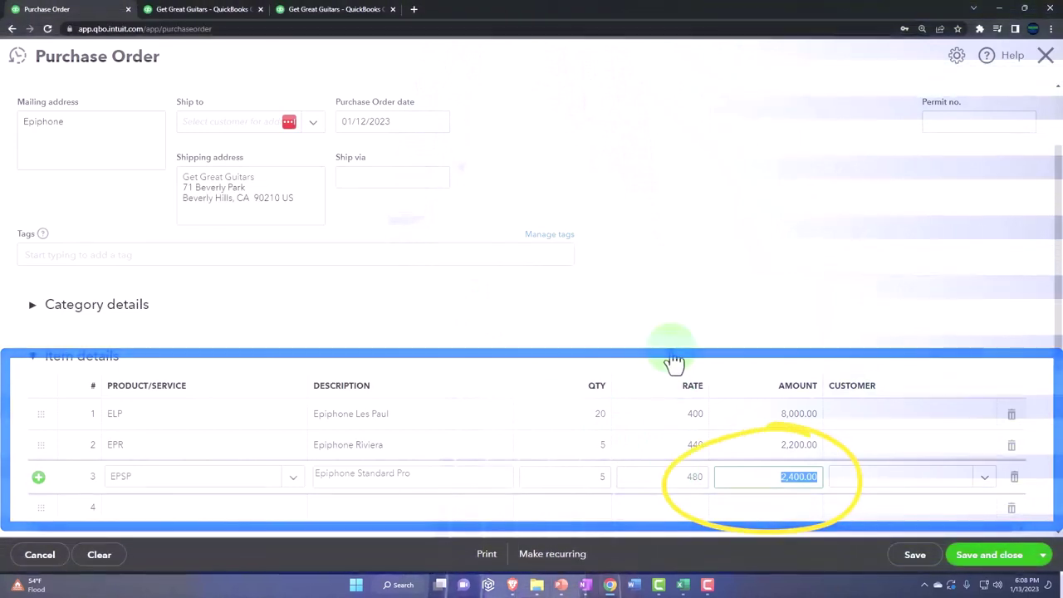
{"action": "key", "text": "Tab"}
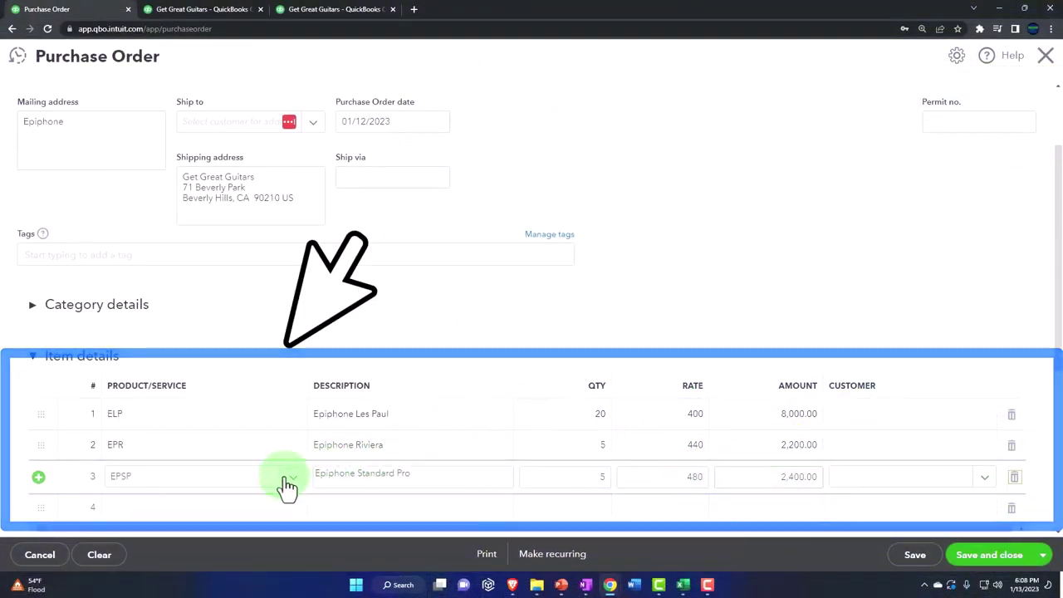
{"action": "key", "text": "Tab"}
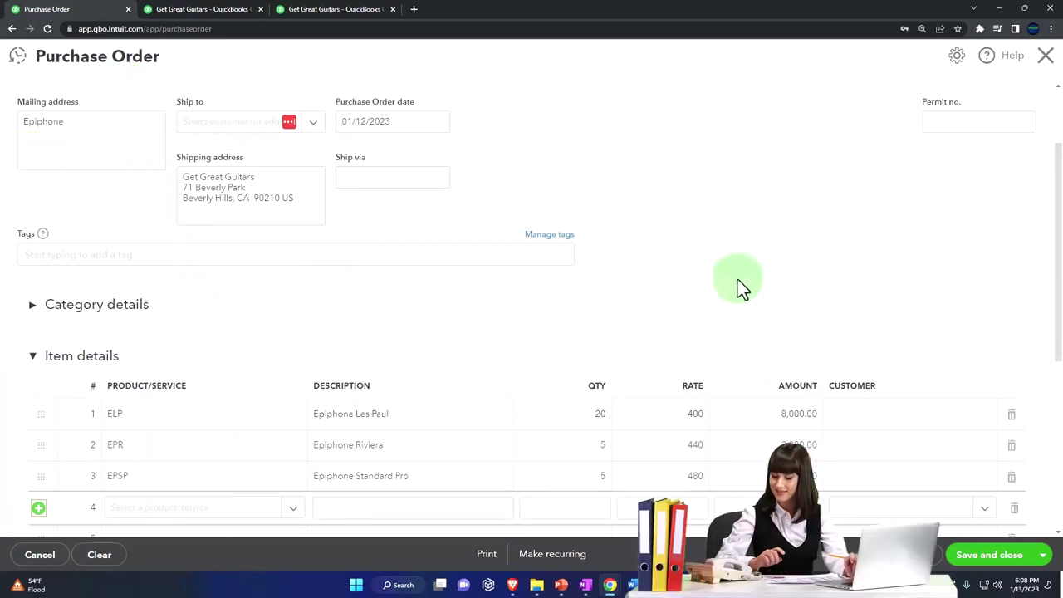
Step: Put EPSP Epiphone Standard Pro on item line 4
{"action": "scroll", "coordinate": [738, 279], "scroll_direction": "down", "scroll_amount": 2}
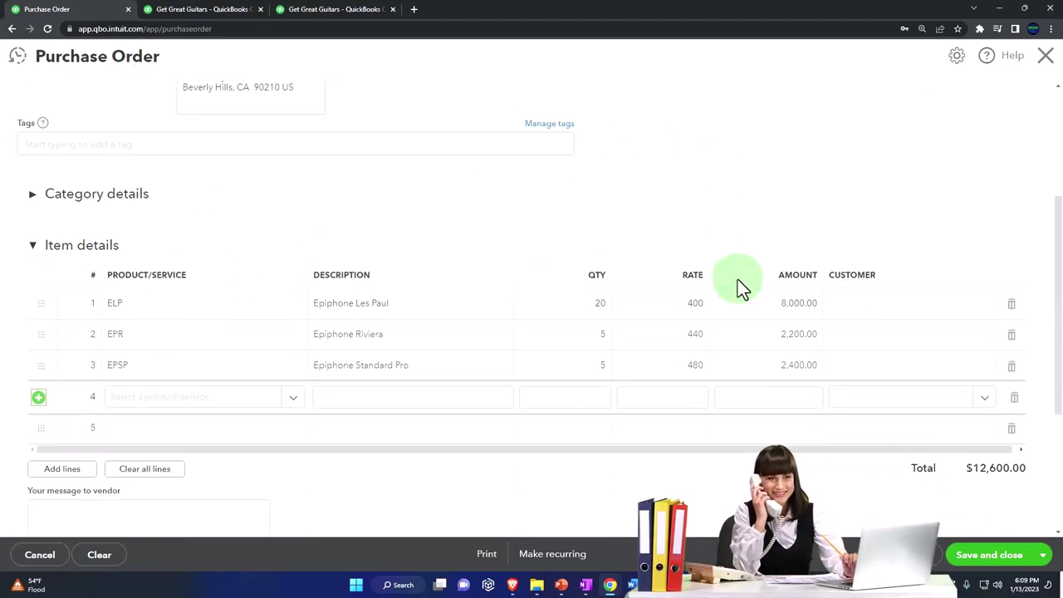
{"action": "left_click", "coordinate": [178, 407]}
{"action": "type", "text": "ips"}
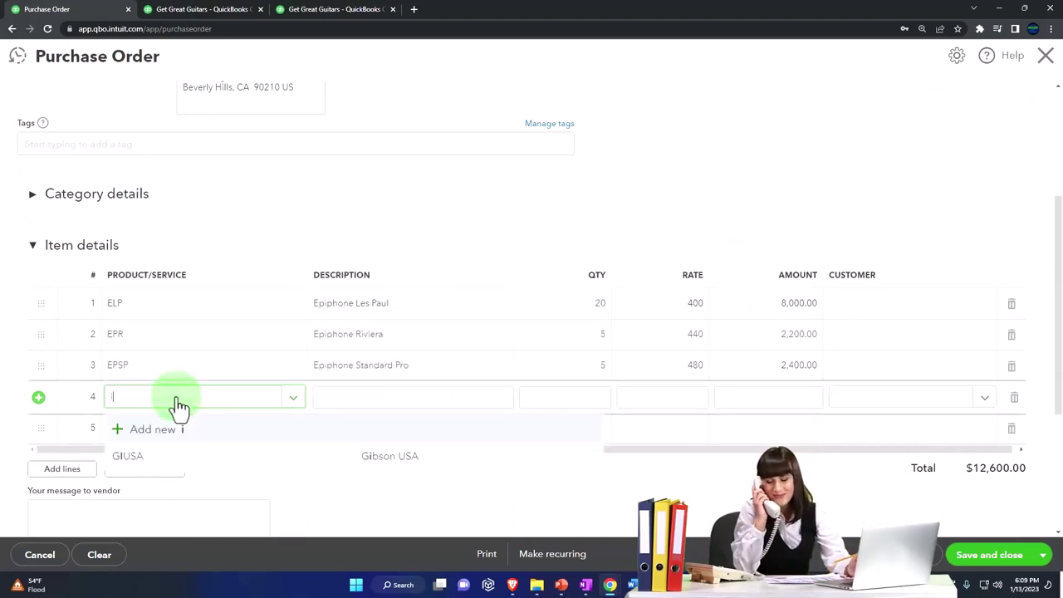
{"action": "key", "text": "BackSpace"}
{"action": "key", "text": "BackSpace"}
{"action": "key", "text": "BackSpace"}
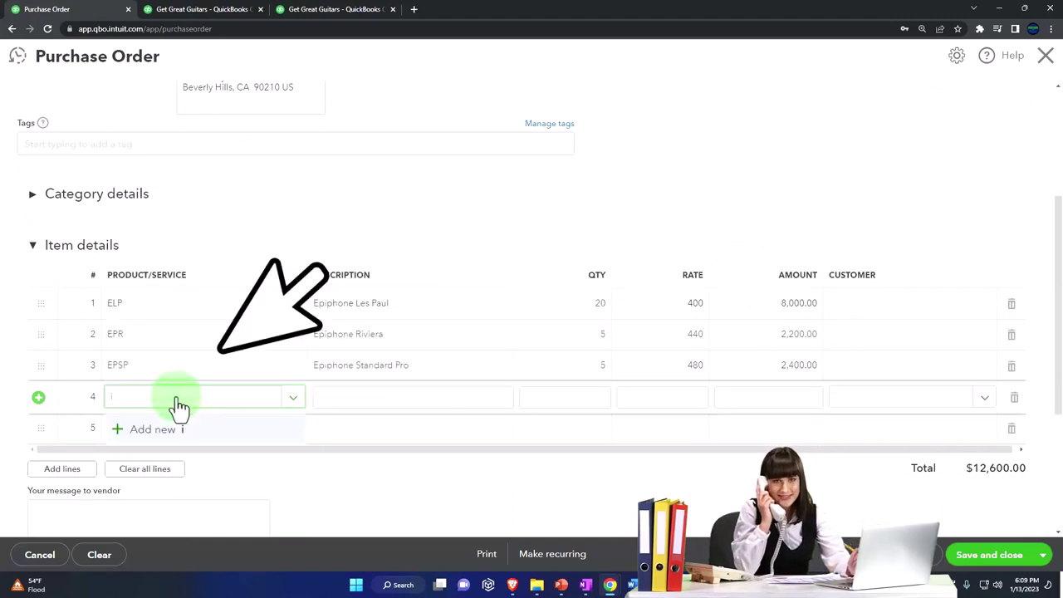
{"action": "type", "text": "eps"}
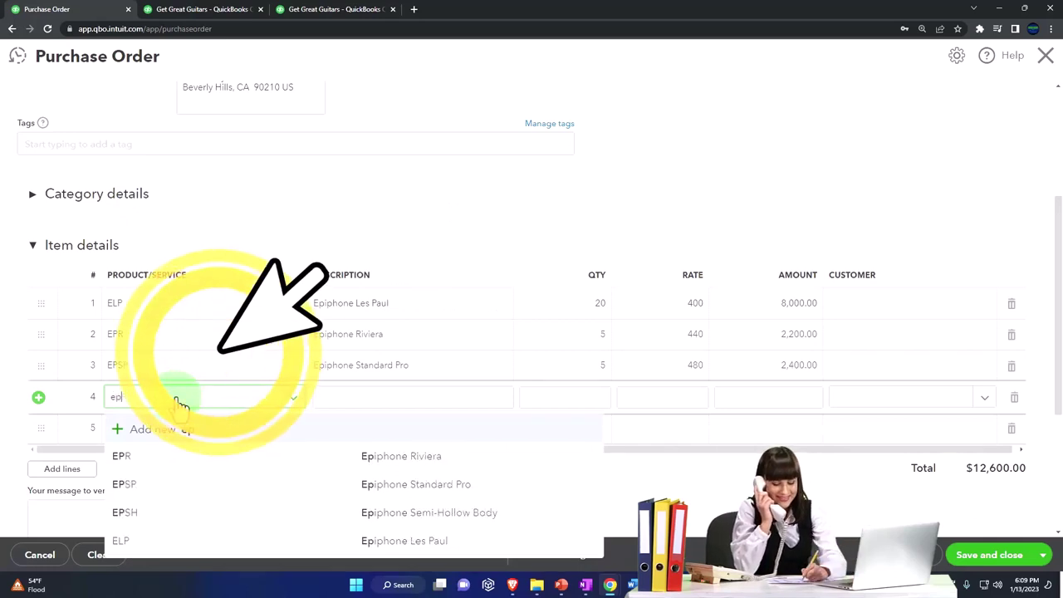
{"action": "key", "text": "Down"}
{"action": "key", "text": "Down"}
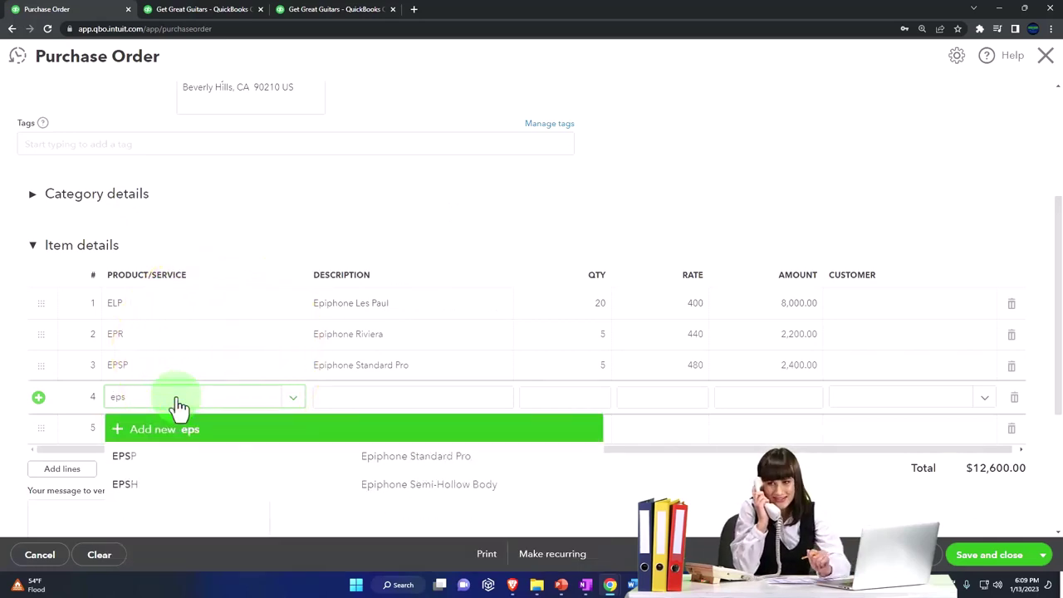
{"action": "key", "text": "Tab"}
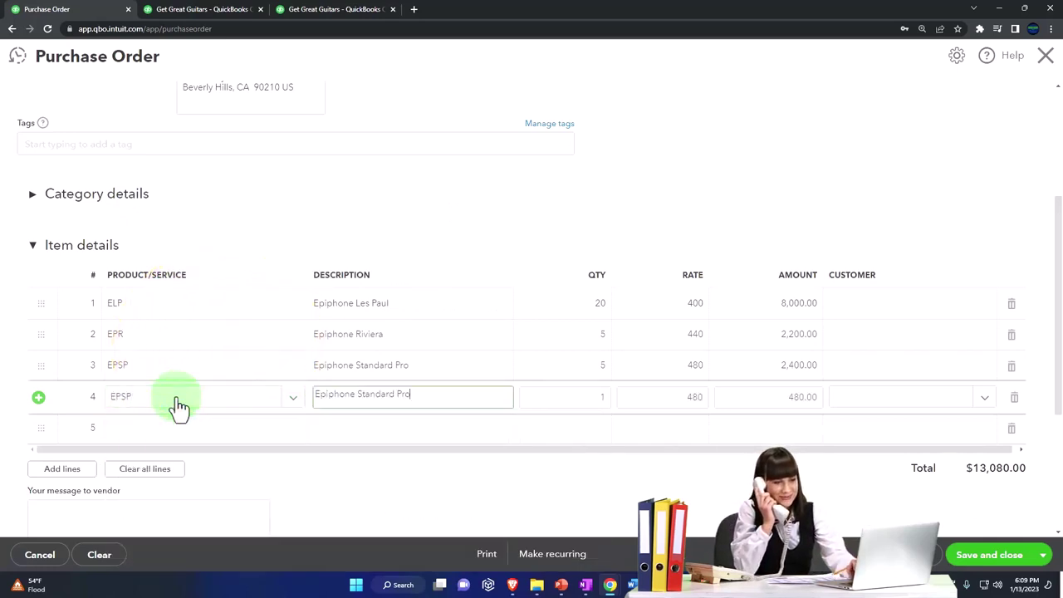
{"action": "key", "text": "Tab"}
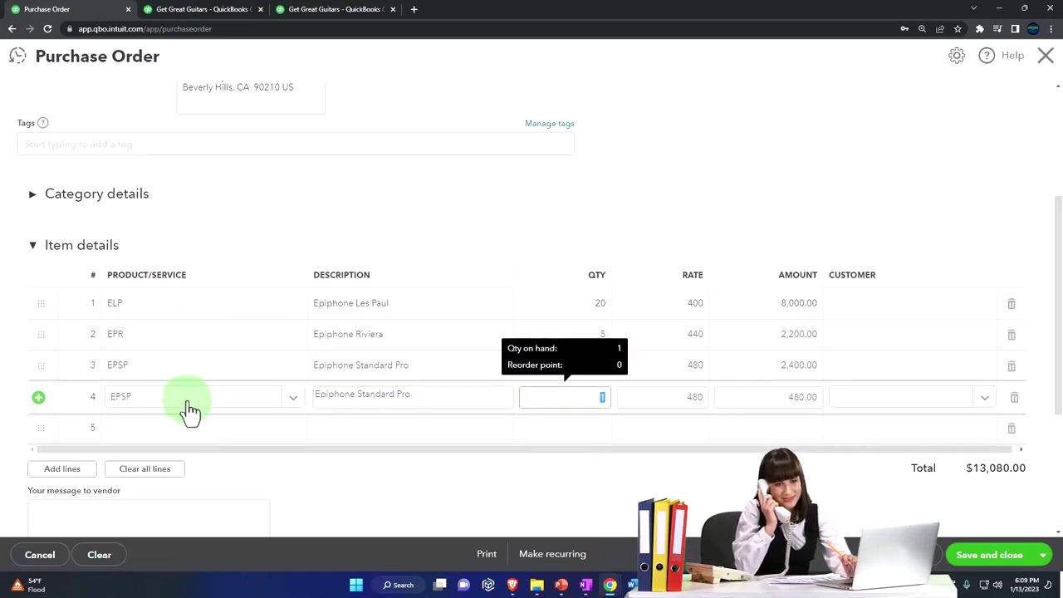
Step: Change line 3 to EPSH Epiphone Semi-Hollow Body, 4 at 320, and give line 4 quantity 5
{"action": "left_click", "coordinate": [144, 372]}
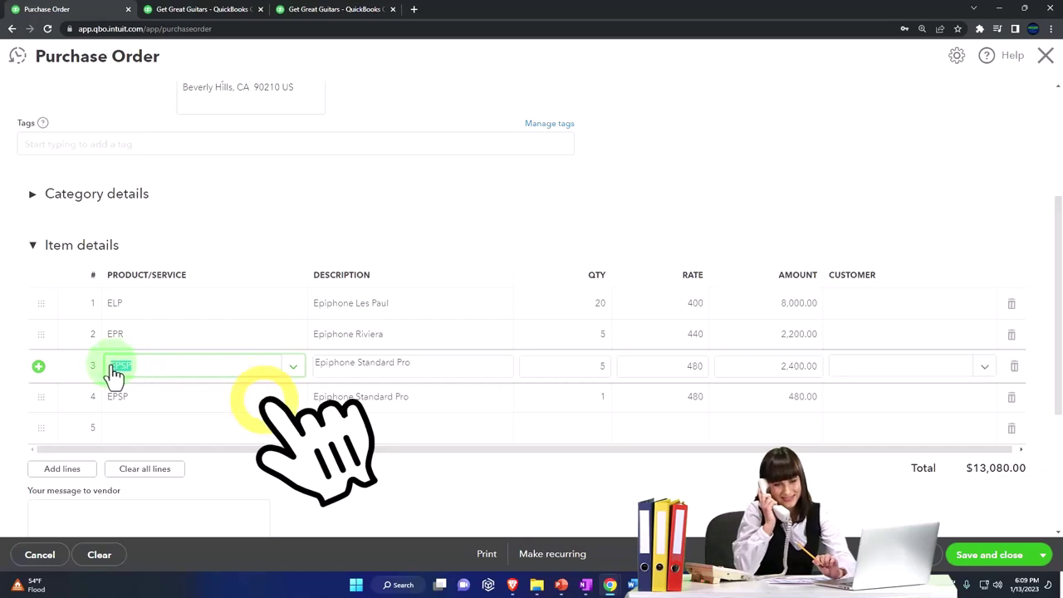
{"action": "left_click", "coordinate": [117, 370]}
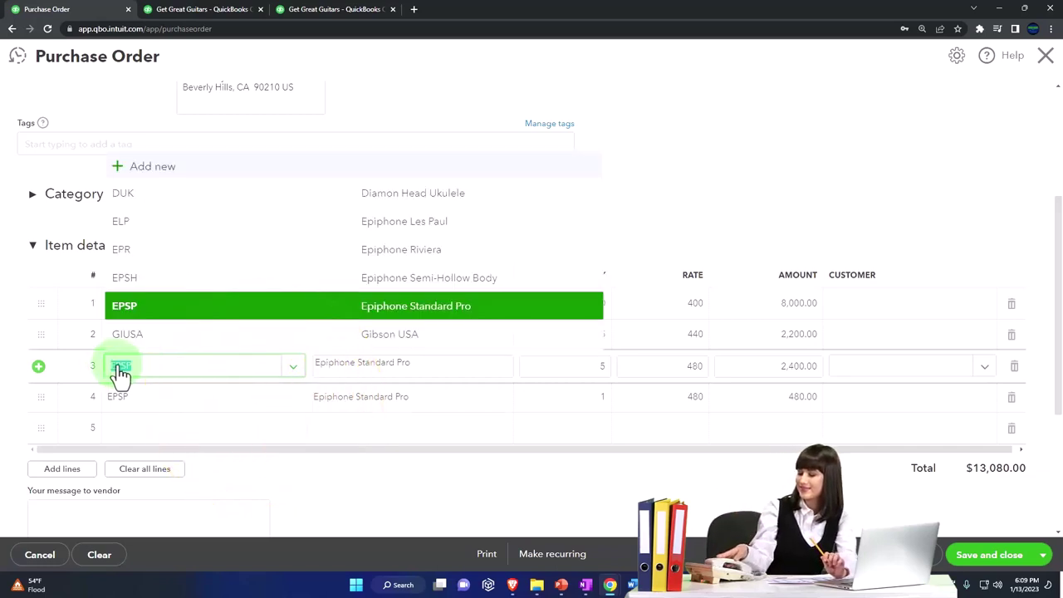
{"action": "type", "text": "EPSH"}
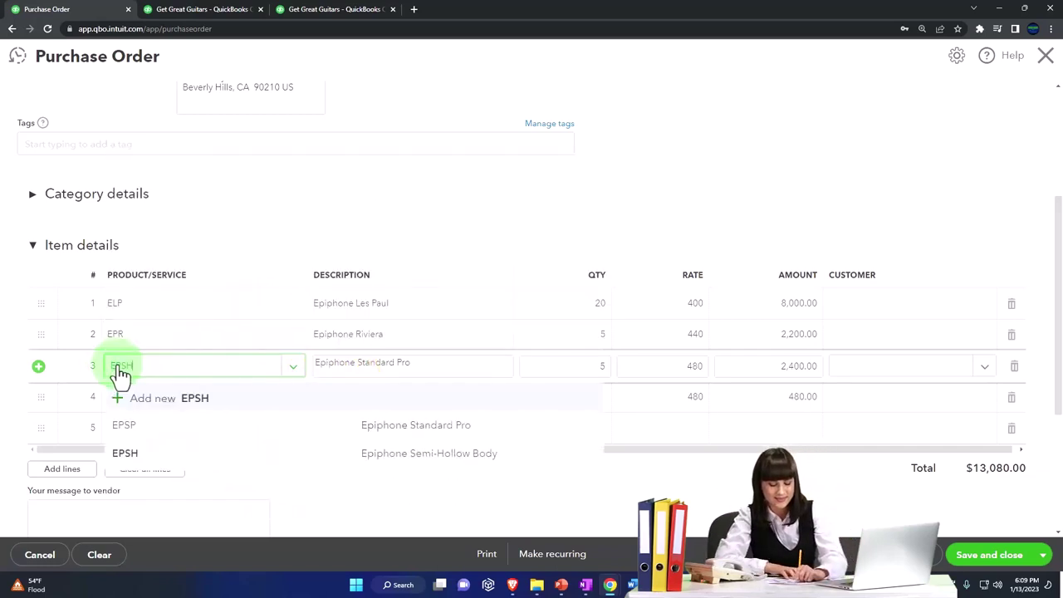
{"action": "key", "text": "Down"}
{"action": "key", "text": "Down"}
{"action": "key", "text": "Tab"}
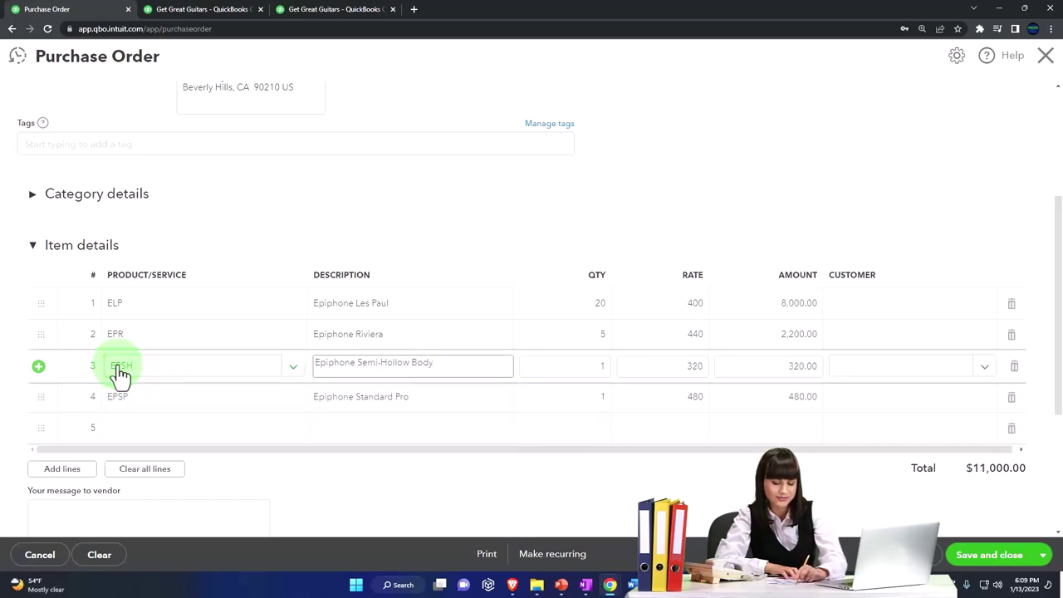
{"action": "key", "text": "Tab"}
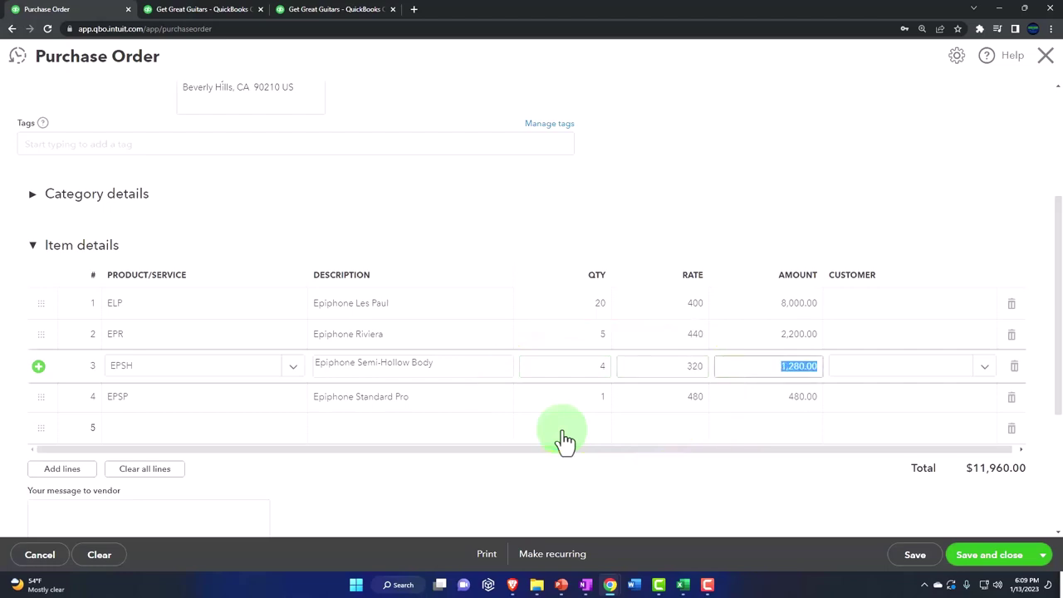
{"action": "key", "text": "Tab"}
{"action": "key", "text": "Tab"}
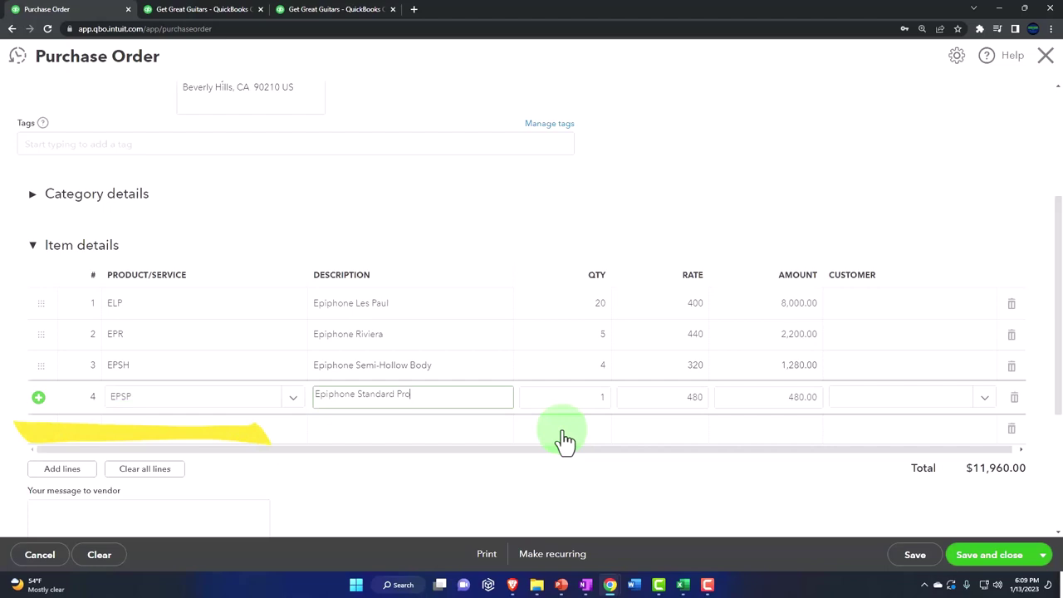
{"action": "key", "text": "Tab"}
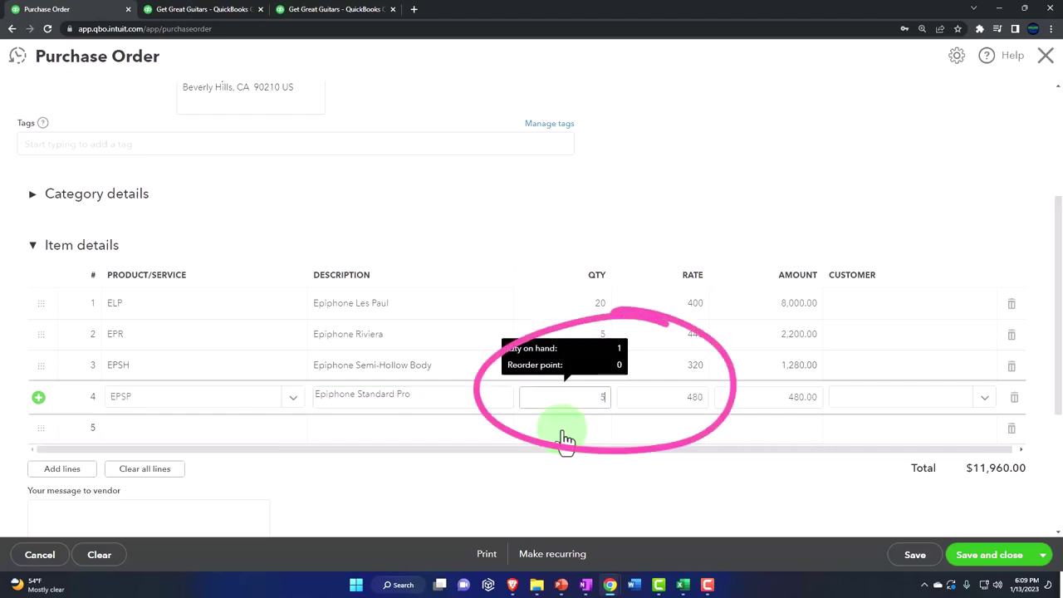
{"action": "type", "text": "5"}
{"action": "key", "text": "Tab"}
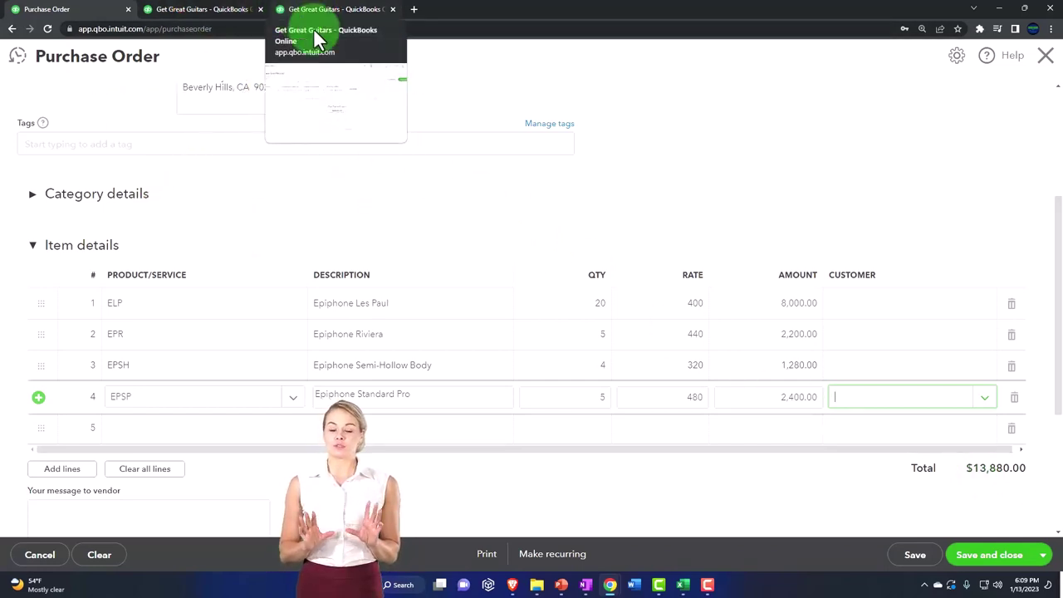
Step: Enter 'Test' in the Your message to vendor box below the item lines
{"action": "scroll", "coordinate": [681, 253], "scroll_direction": "down", "scroll_amount": 1}
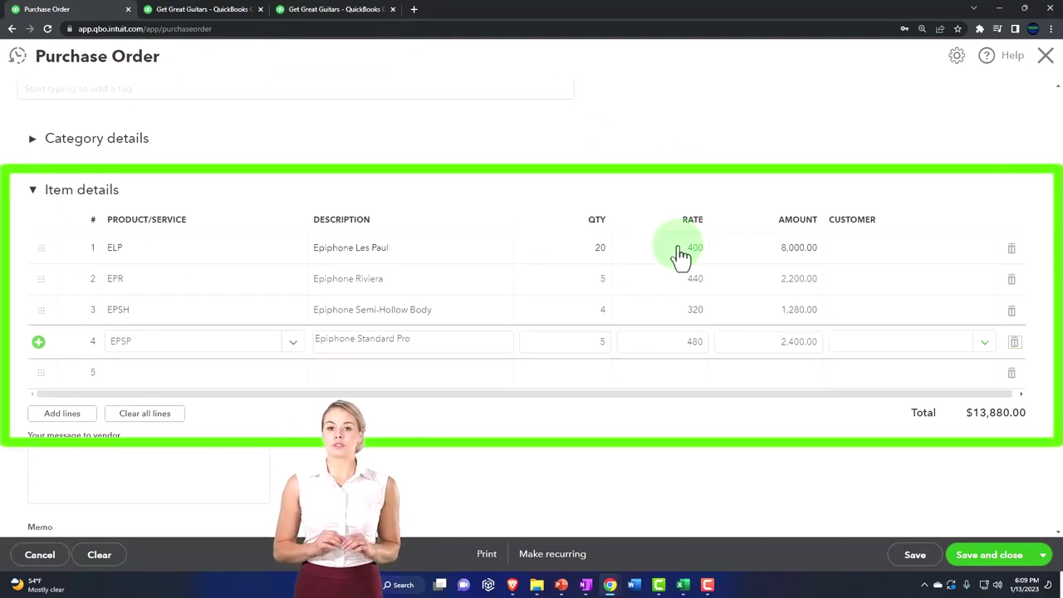
{"action": "left_click", "coordinate": [589, 373]}
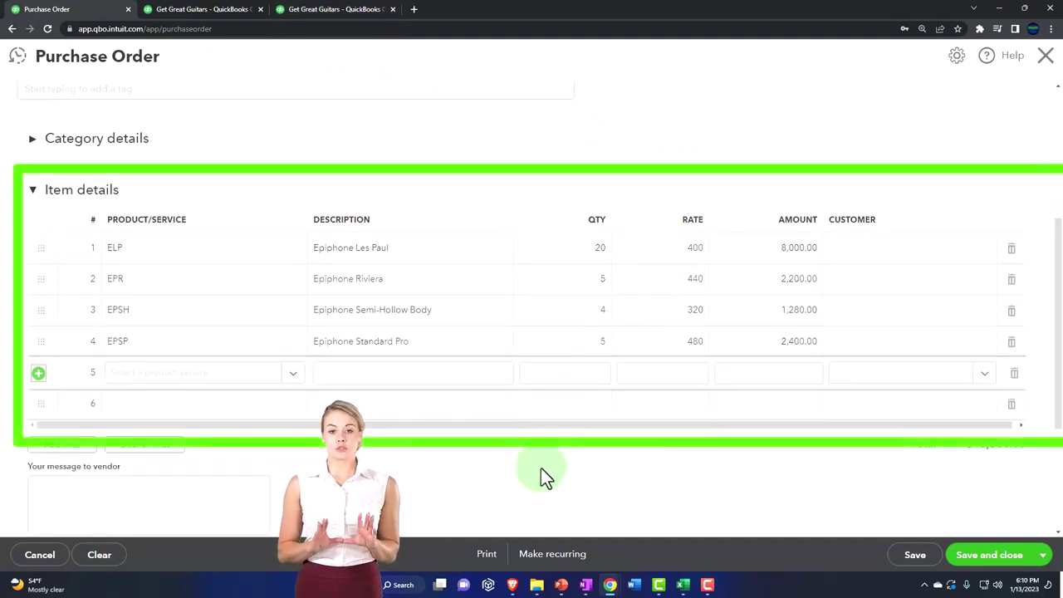
{"action": "scroll", "coordinate": [541, 467], "scroll_direction": "down", "scroll_amount": 1}
{"action": "scroll", "coordinate": [540, 467], "scroll_direction": "down", "scroll_amount": 1}
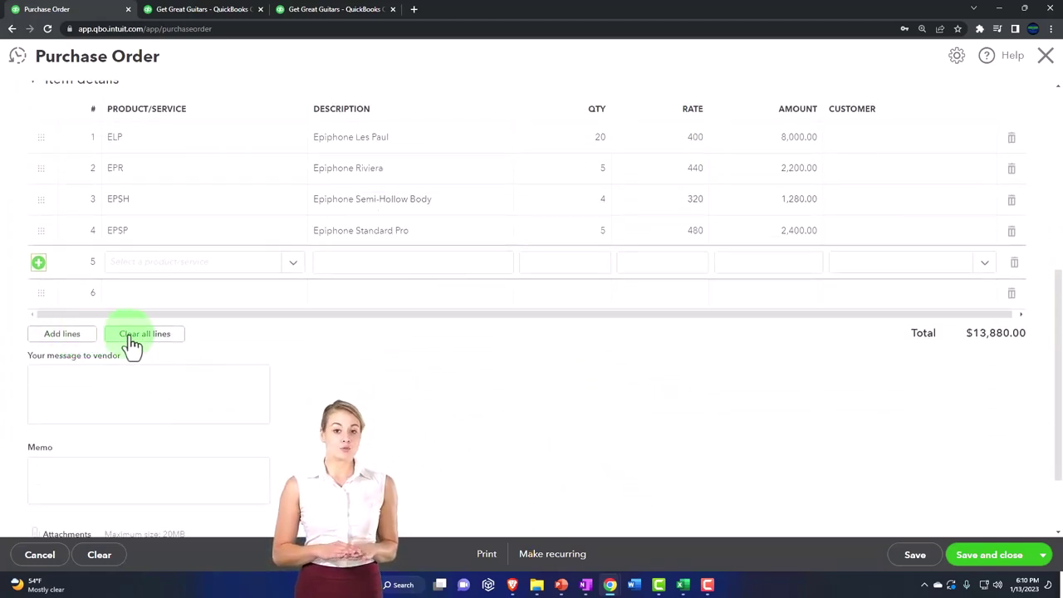
{"action": "left_click", "coordinate": [111, 395]}
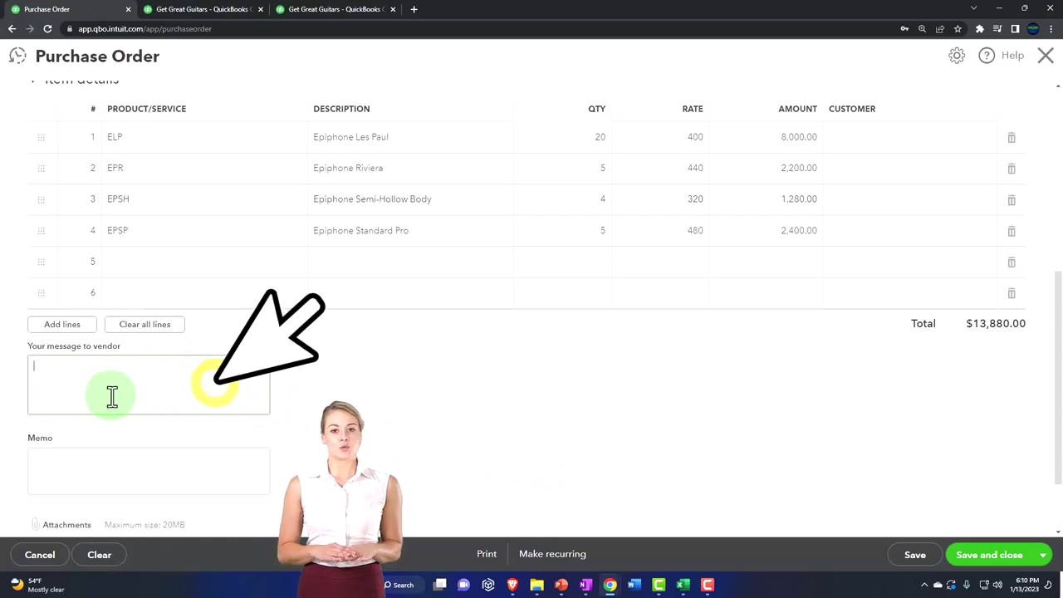
{"action": "type", "text": "Test"}
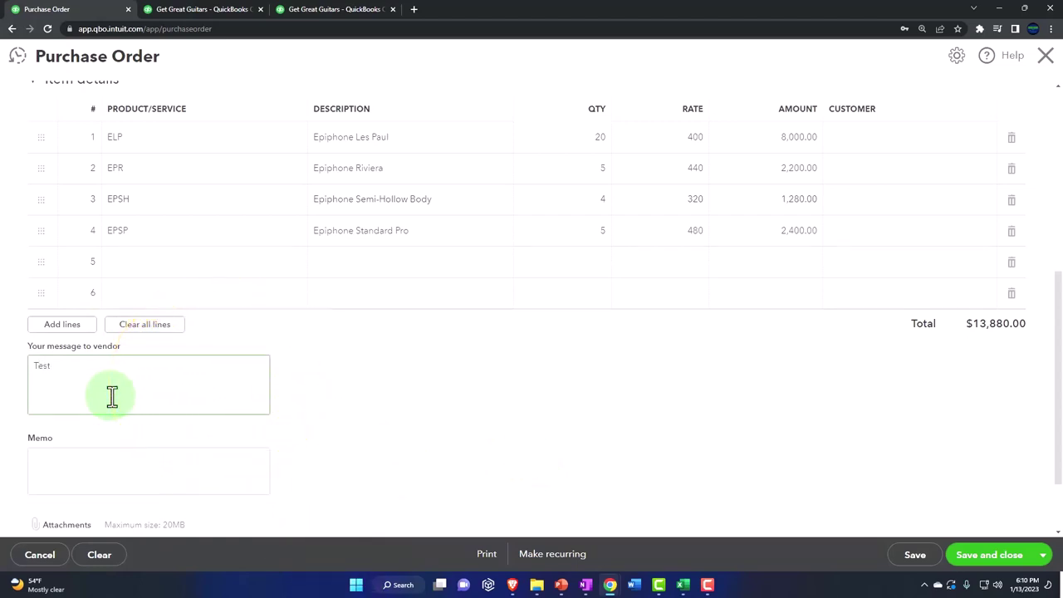
{"action": "scroll", "coordinate": [91, 386], "scroll_direction": "down", "scroll_amount": 2}
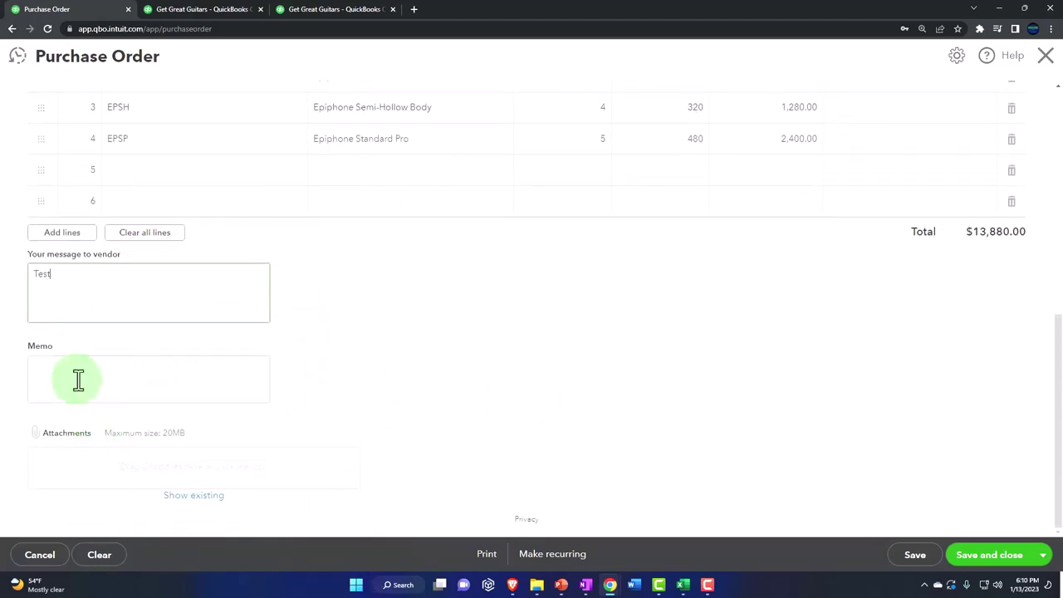
Step: Save the order as #1001 and look through its print preview before closing it
{"action": "left_click", "coordinate": [490, 557]}
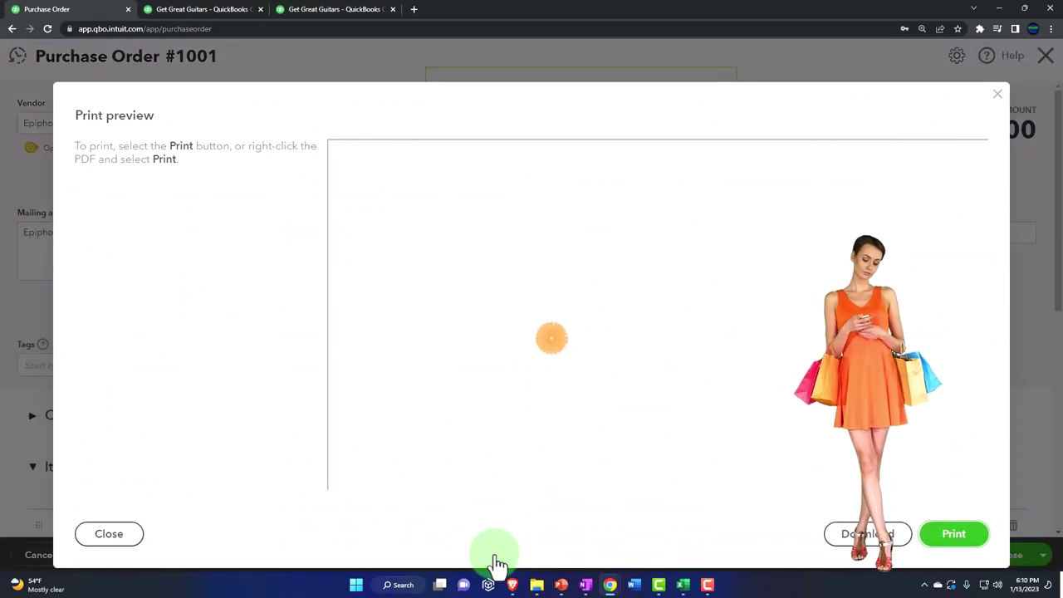
{"action": "left_click", "coordinate": [514, 330]}
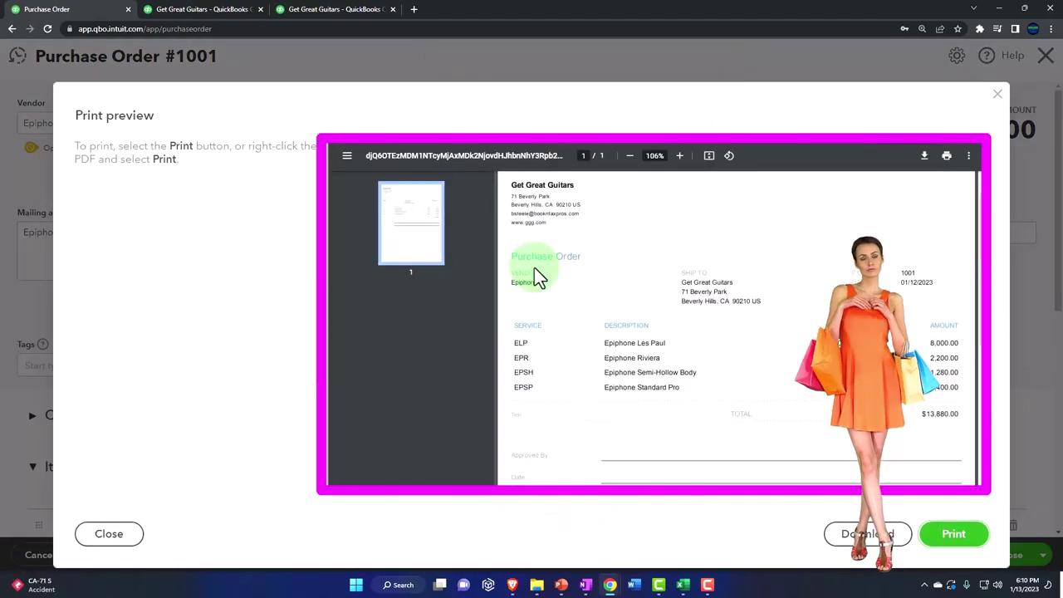
{"action": "scroll", "coordinate": [534, 267], "scroll_direction": "down", "scroll_amount": 5}
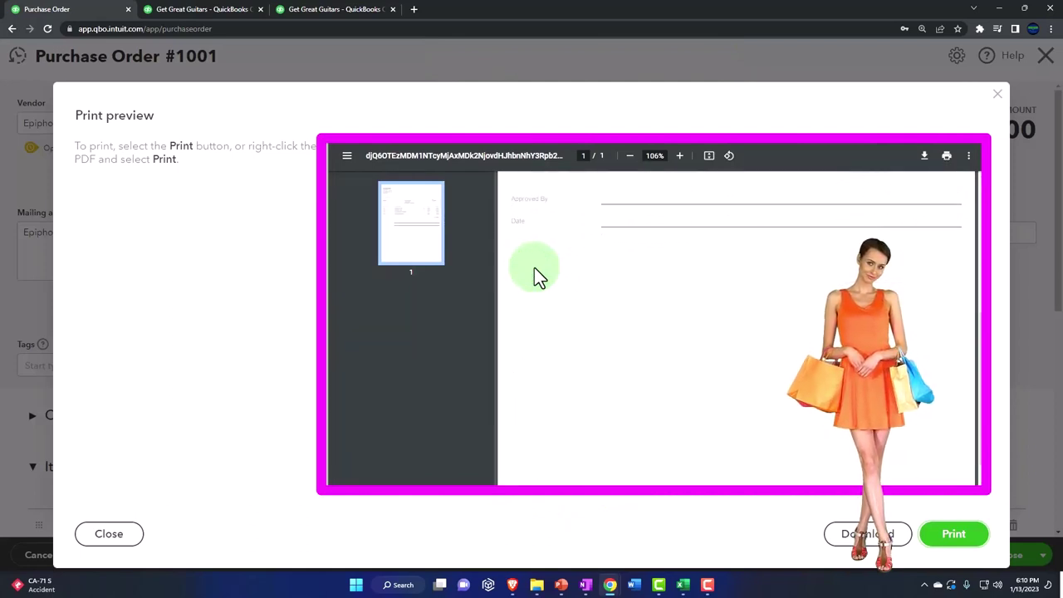
{"action": "scroll", "coordinate": [534, 267], "scroll_direction": "up", "scroll_amount": 5}
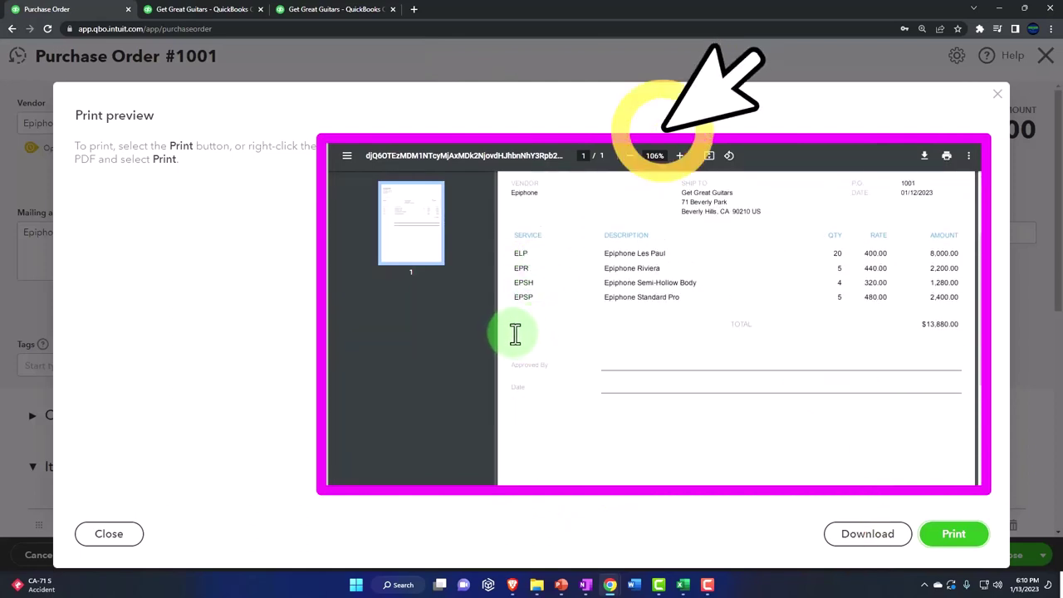
{"action": "scroll", "coordinate": [527, 343], "scroll_direction": "up", "scroll_amount": 3}
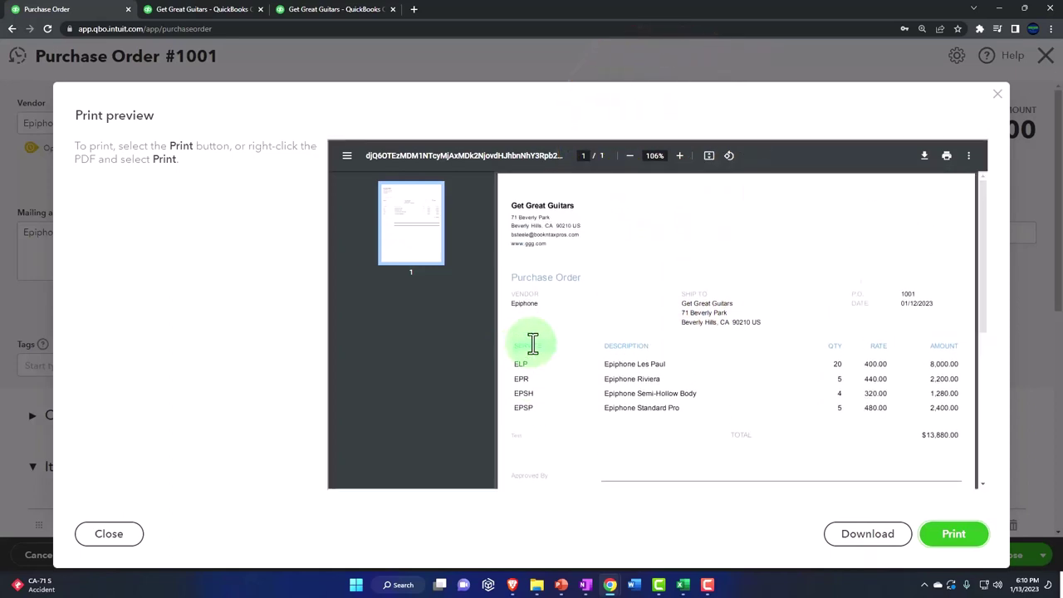
{"action": "left_click", "coordinate": [997, 95]}
Step: Glance at the More and save options, then save and close purchase order #1001
{"action": "scroll", "coordinate": [715, 285], "scroll_direction": "down", "scroll_amount": 4}
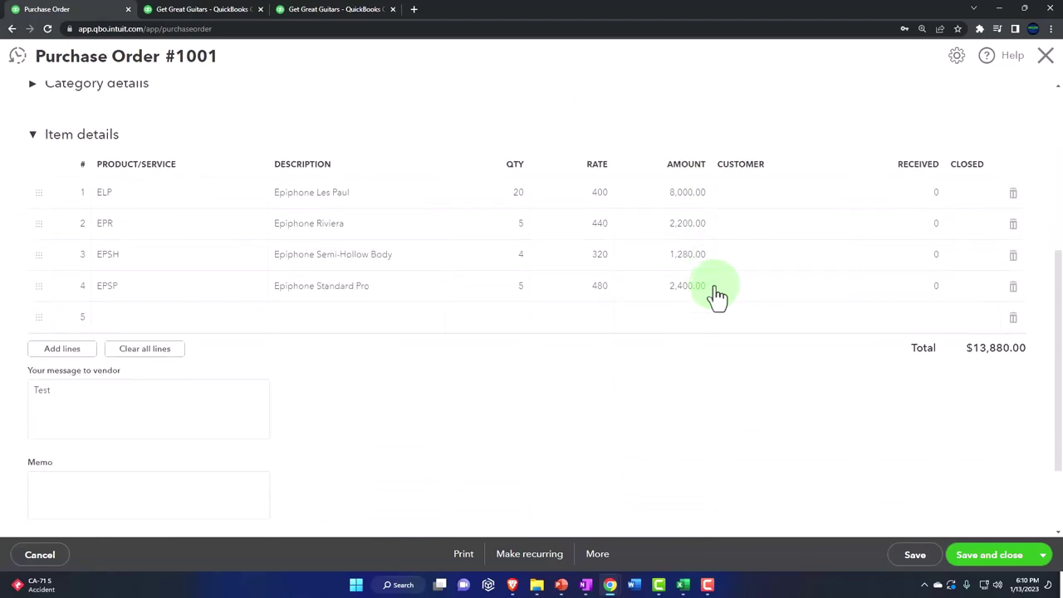
{"action": "scroll", "coordinate": [699, 328], "scroll_direction": "down", "scroll_amount": 1}
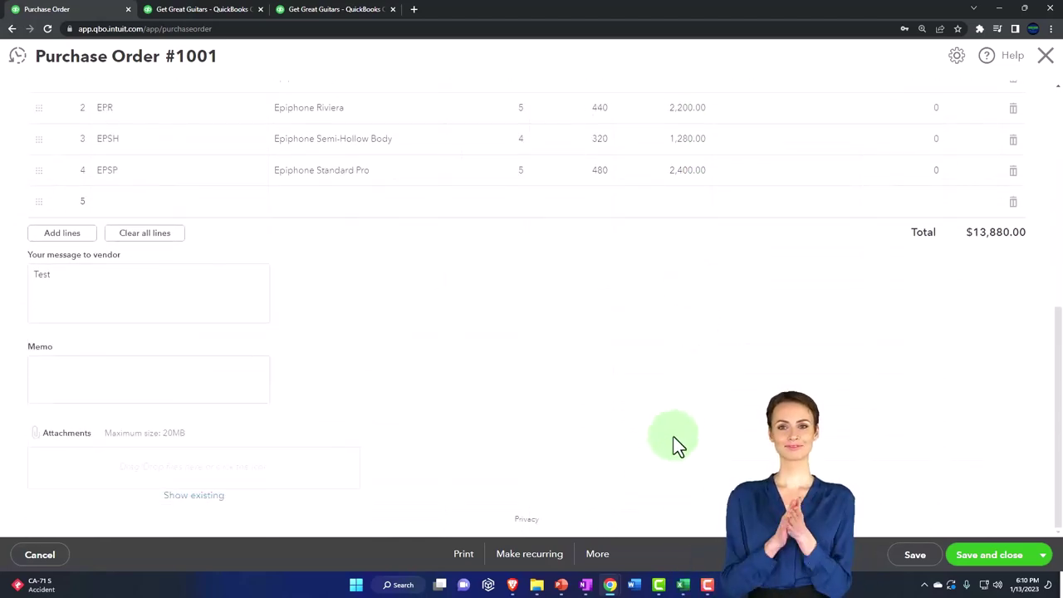
{"action": "left_click", "coordinate": [609, 557]}
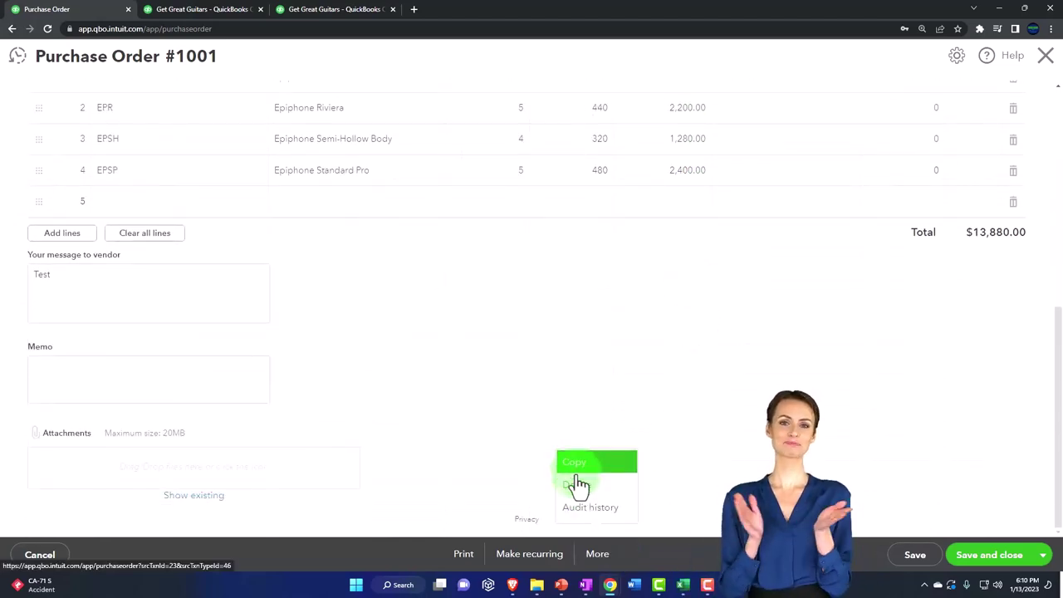
{"action": "left_click", "coordinate": [680, 467]}
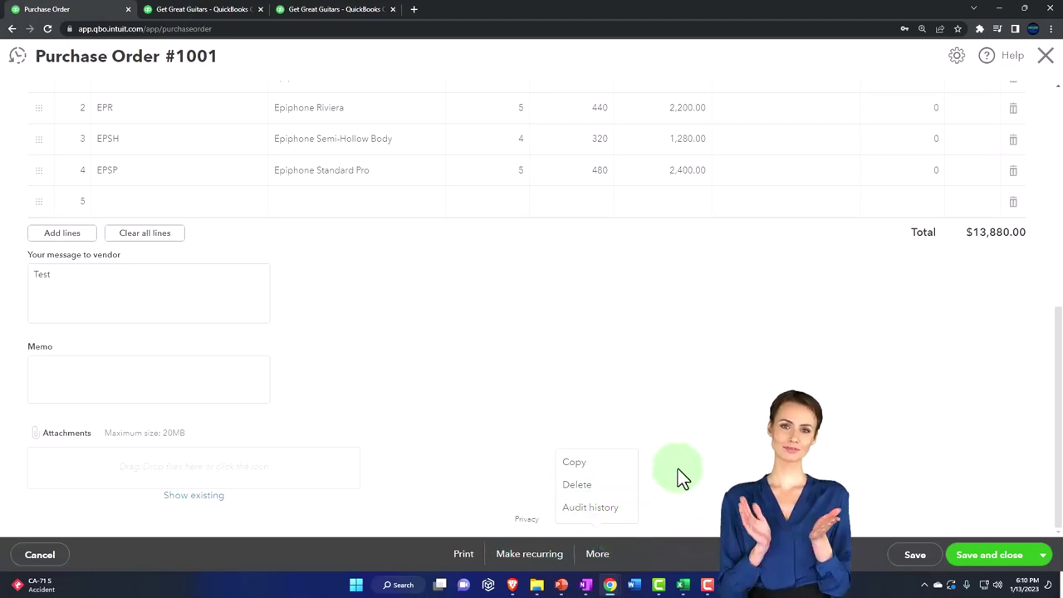
{"action": "left_click", "coordinate": [1042, 555]}
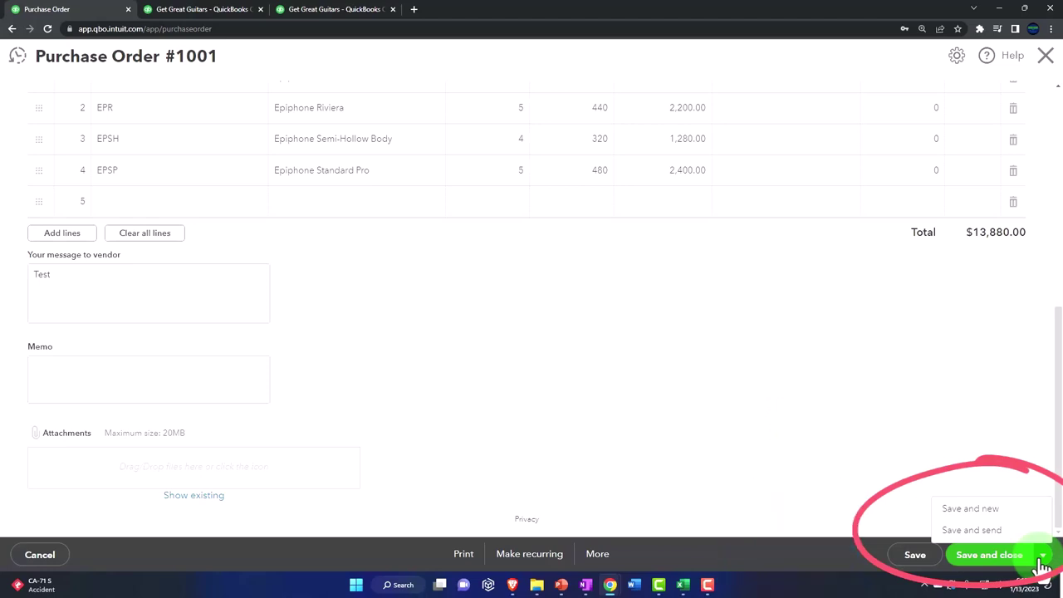
{"action": "left_click", "coordinate": [1043, 563]}
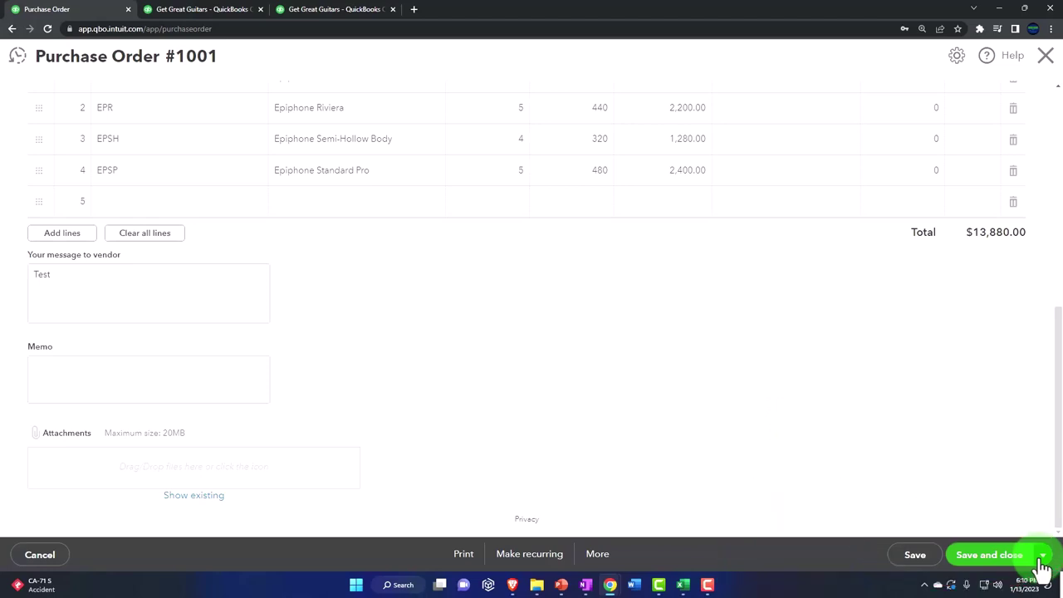
{"action": "left_click", "coordinate": [988, 555]}
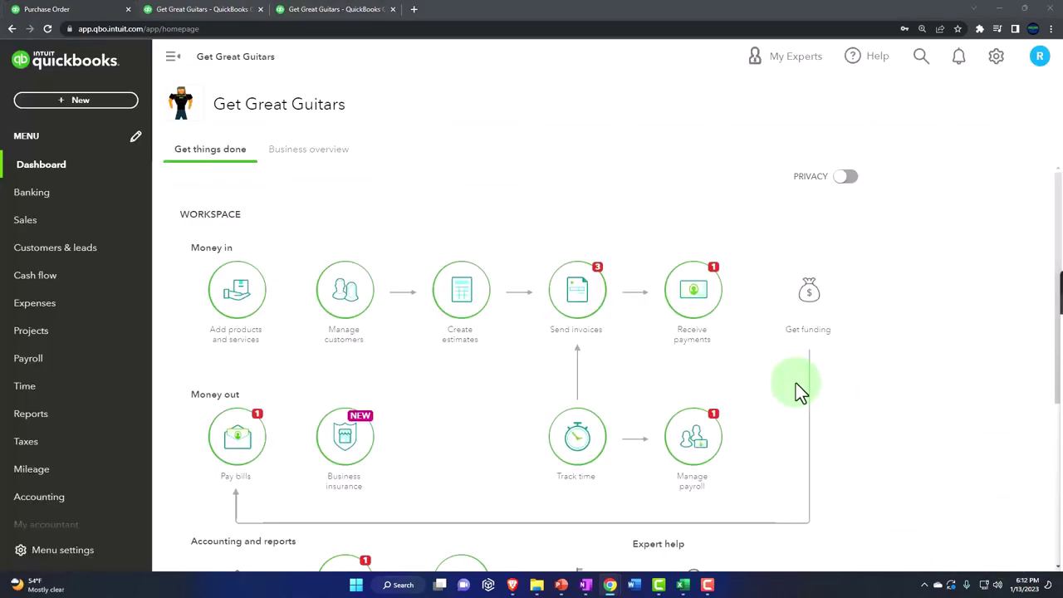